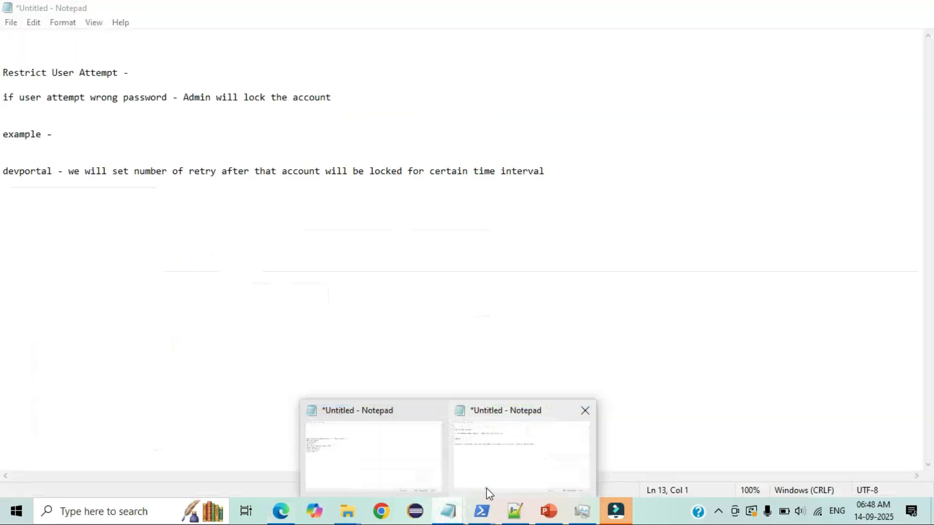
- Review the Notepad notes, highlighting the Restrict User Attempt heading, wrong-password lockout line and devportal label
{"action": "left_click", "coordinate": [486, 488]}
{"action": "left_click", "coordinate": [283, 287]}
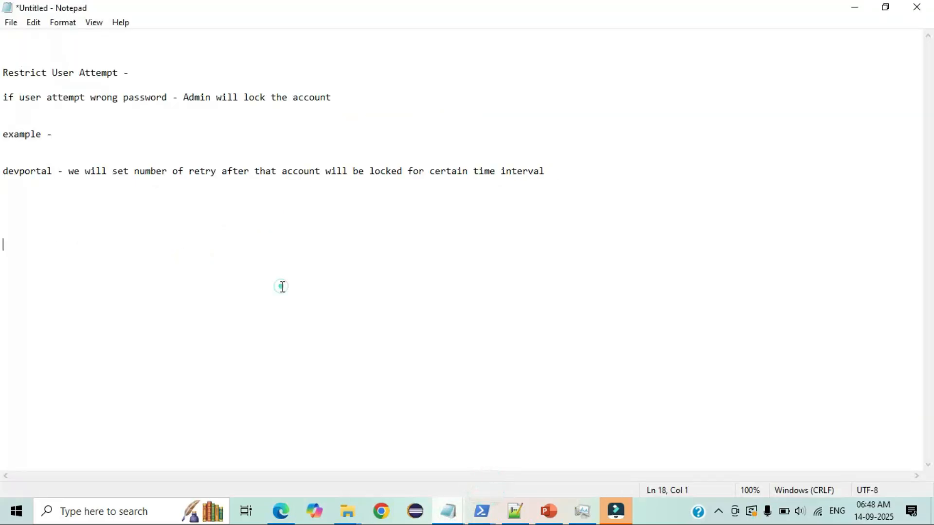
{"action": "left_click_drag", "start_coordinate": [137, 74], "coordinate": [2, 73]}
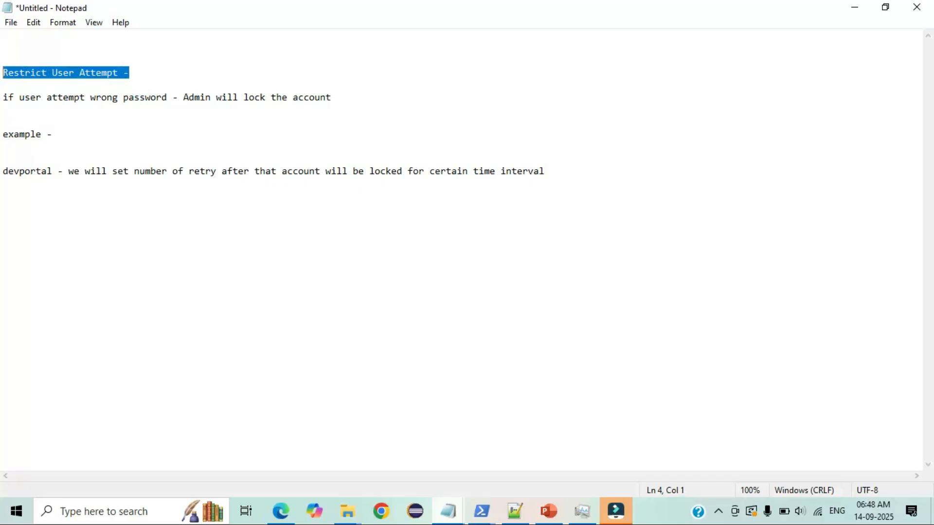
{"action": "left_click_drag", "start_coordinate": [171, 104], "coordinate": [2, 100]}
{"action": "left_click", "coordinate": [2, 100]}
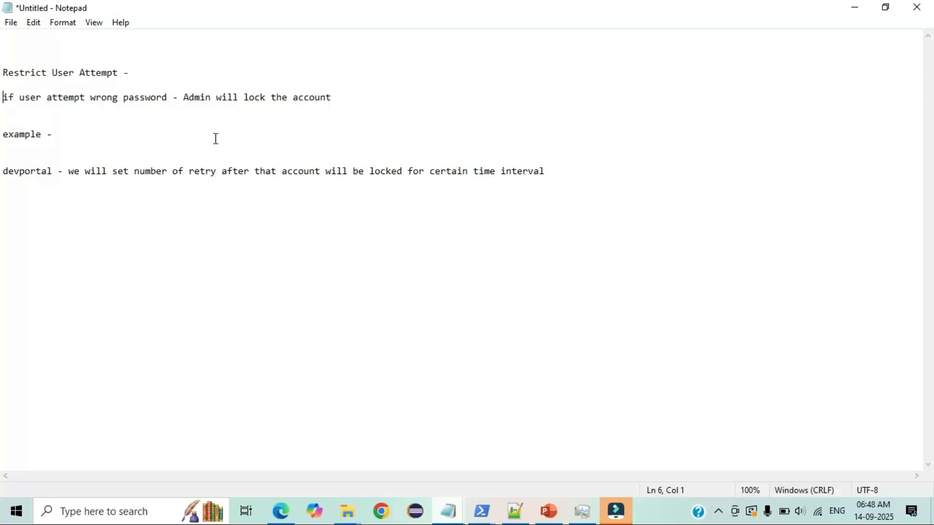
{"action": "left_click_drag", "start_coordinate": [3, 170], "coordinate": [63, 167]}
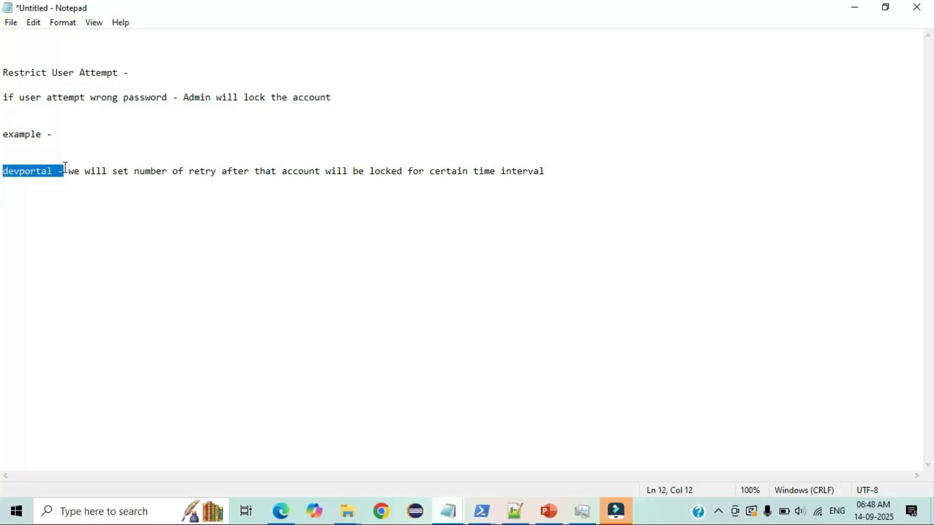
- Check the signed-out Developer Portal APIs page, then bring the Notepad lockout notes back up
{"action": "left_click", "coordinate": [280, 510]}
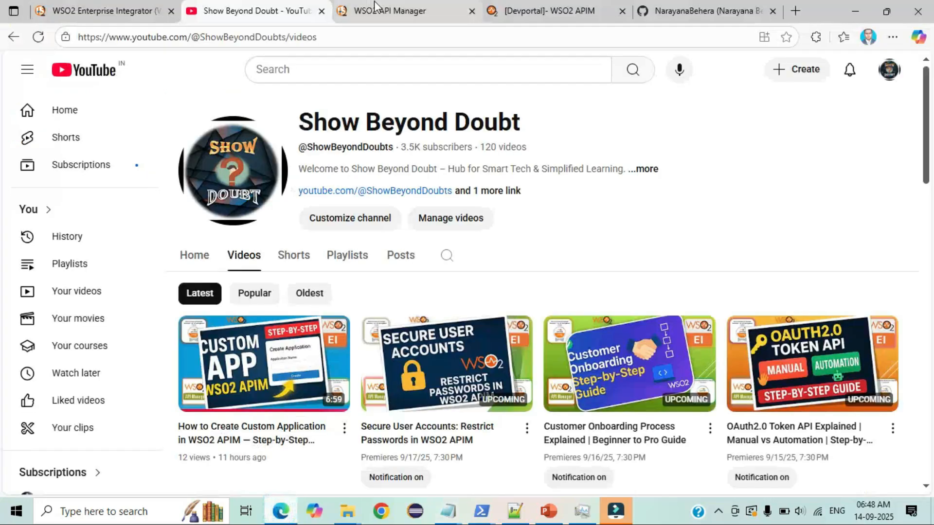
{"action": "left_click", "coordinate": [530, 8]}
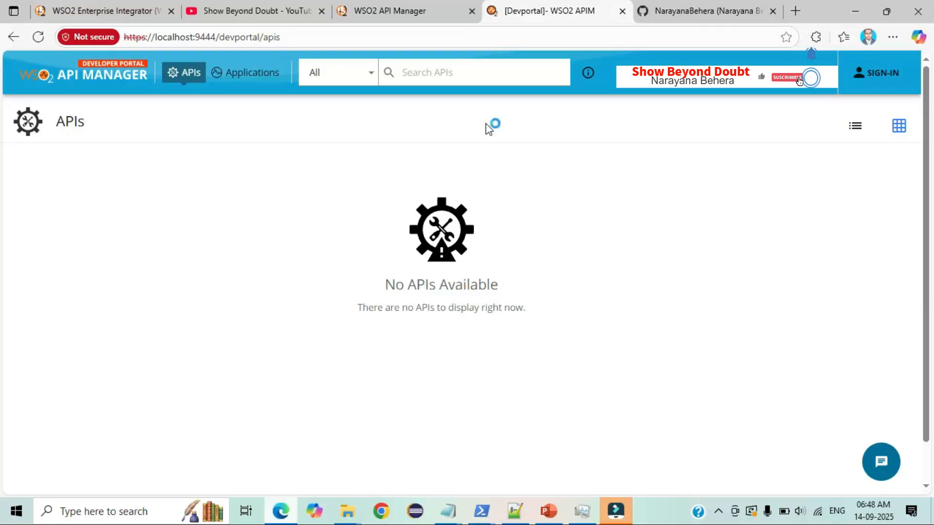
{"action": "left_click", "coordinate": [448, 515]}
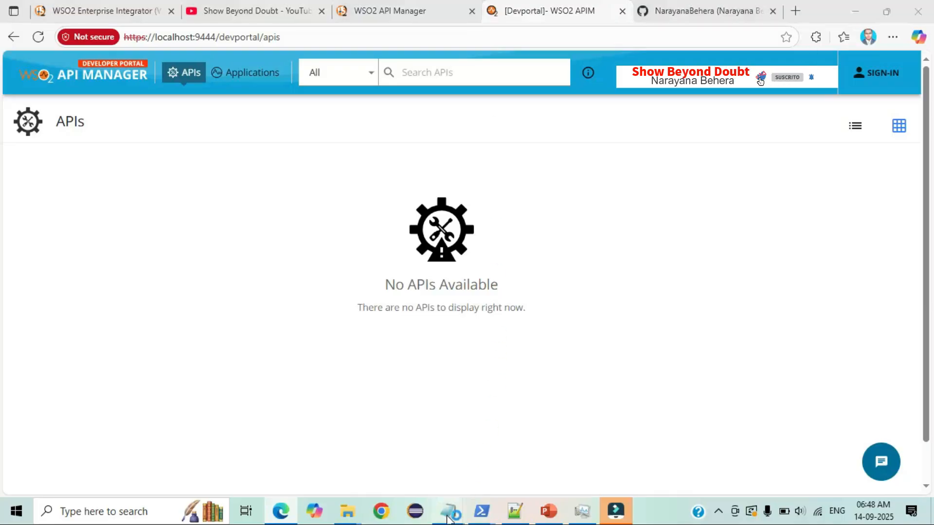
{"action": "left_click", "coordinate": [518, 434]}
{"action": "left_click", "coordinate": [208, 243]}
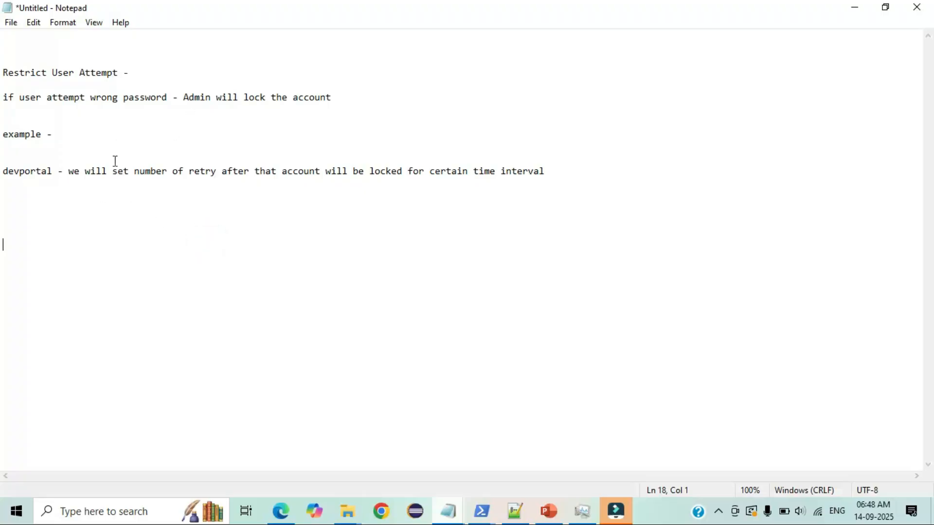
{"action": "left_click_drag", "start_coordinate": [69, 170], "coordinate": [217, 171]}
{"action": "left_click", "coordinate": [218, 173]}
{"action": "left_click", "coordinate": [217, 172]}
{"action": "left_click_drag", "start_coordinate": [326, 172], "coordinate": [411, 176]}
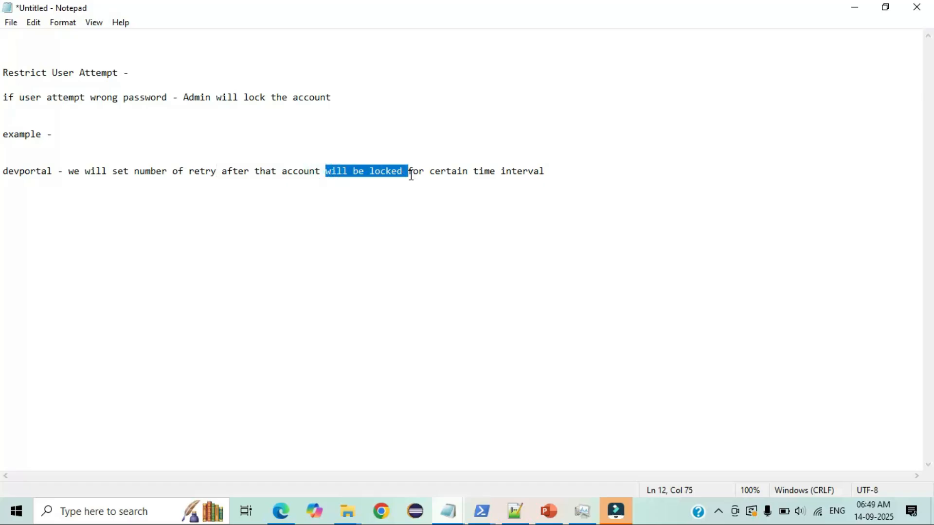
{"action": "left_click_drag", "start_coordinate": [570, 166], "coordinate": [3, 161]}
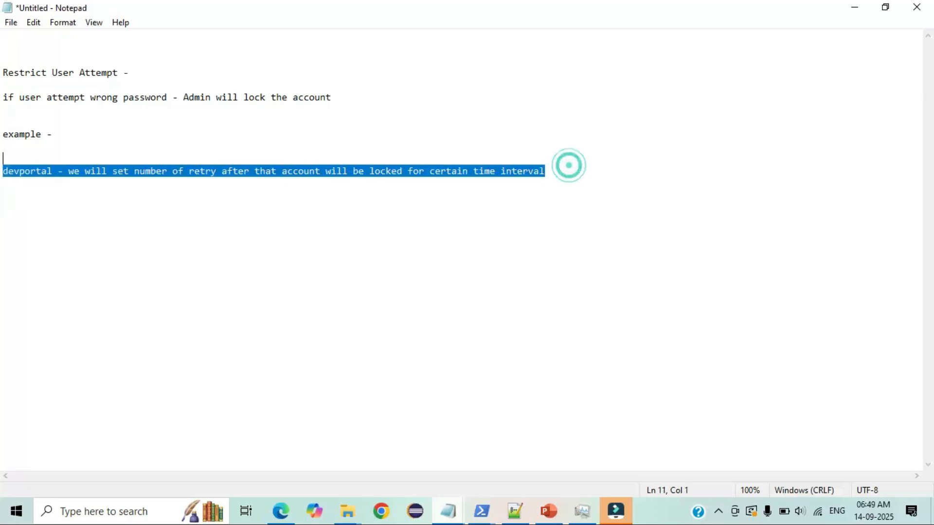
{"action": "left_click", "coordinate": [71, 197]}
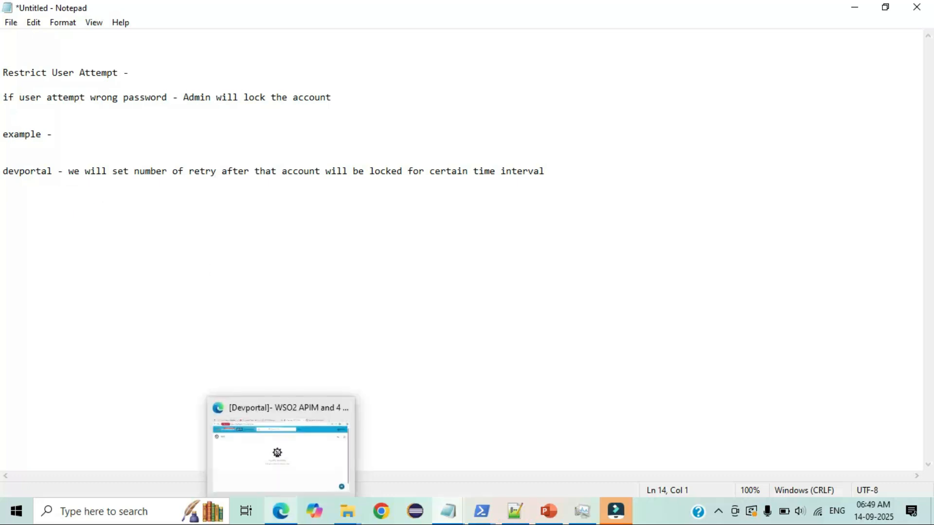
- Open the Management Console home page in the browser and highlight its base address
{"action": "left_click", "coordinate": [281, 511]}
{"action": "left_click", "coordinate": [387, 11]}
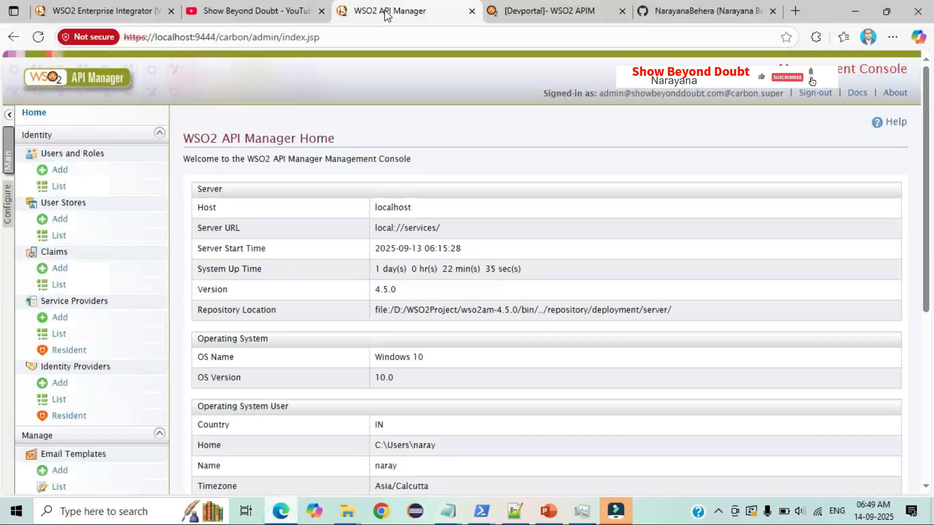
{"action": "left_click_drag", "start_coordinate": [256, 37], "coordinate": [133, 25]}
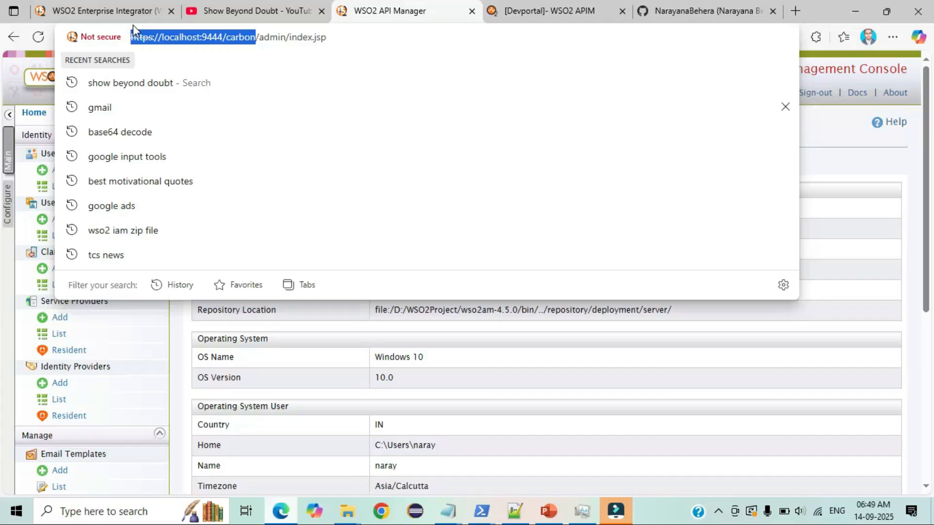
- On the YouTube channel page, view the channel's Playlists and then its Videos list
{"action": "left_click", "coordinate": [225, 6]}
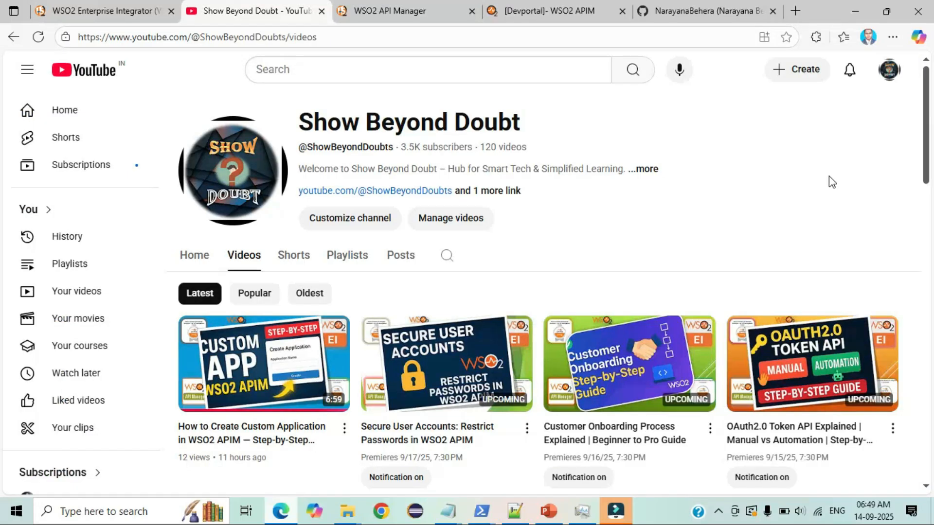
{"action": "left_click_drag", "start_coordinate": [533, 129], "coordinate": [308, 130]}
{"action": "left_click", "coordinate": [688, 187]}
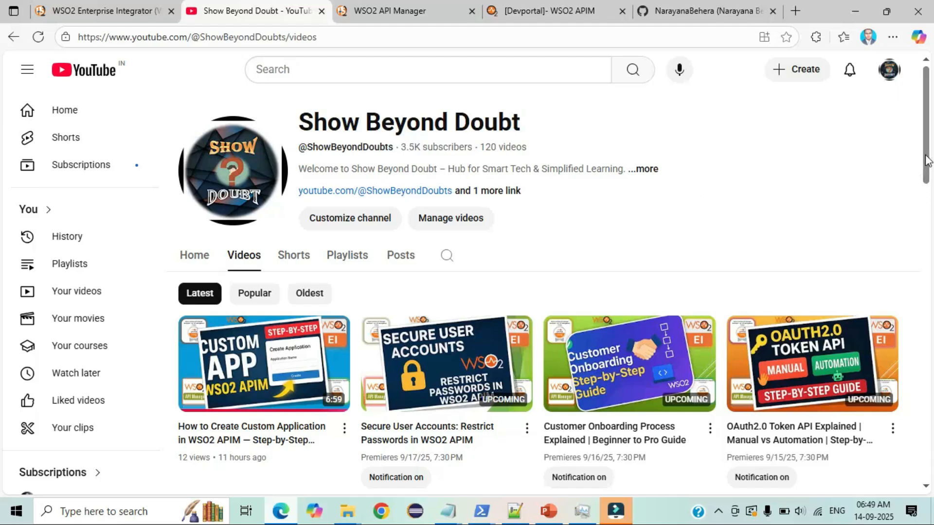
{"action": "scroll", "coordinate": [928, 161], "scroll_direction": "down", "scroll_amount": 2}
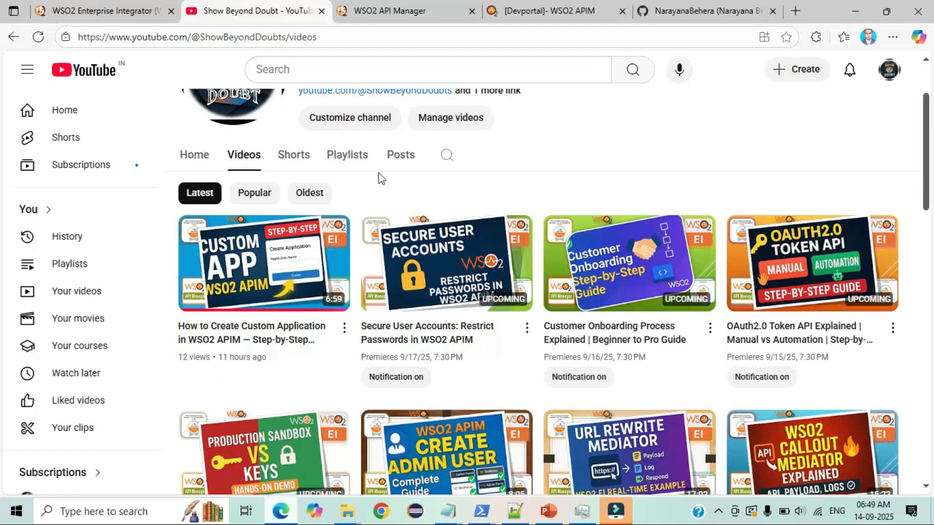
{"action": "left_click", "coordinate": [346, 161]}
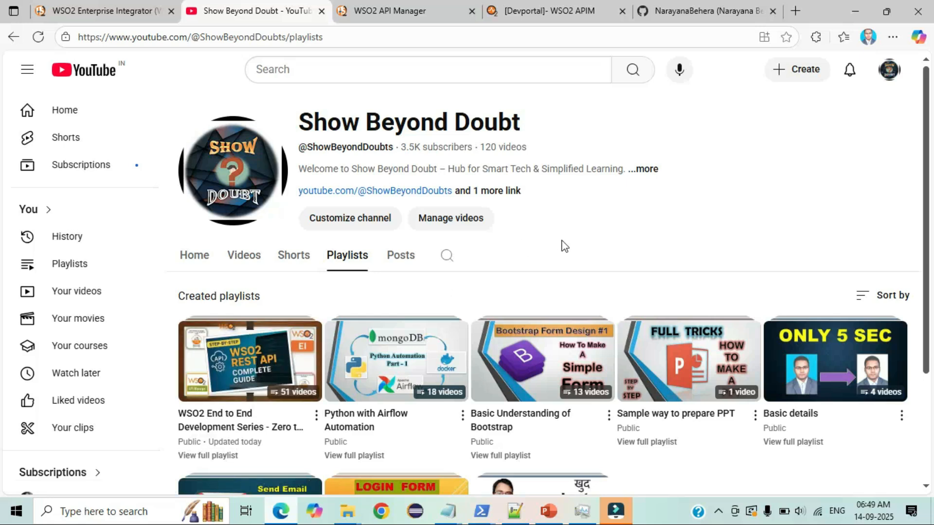
{"action": "left_click", "coordinate": [247, 256]}
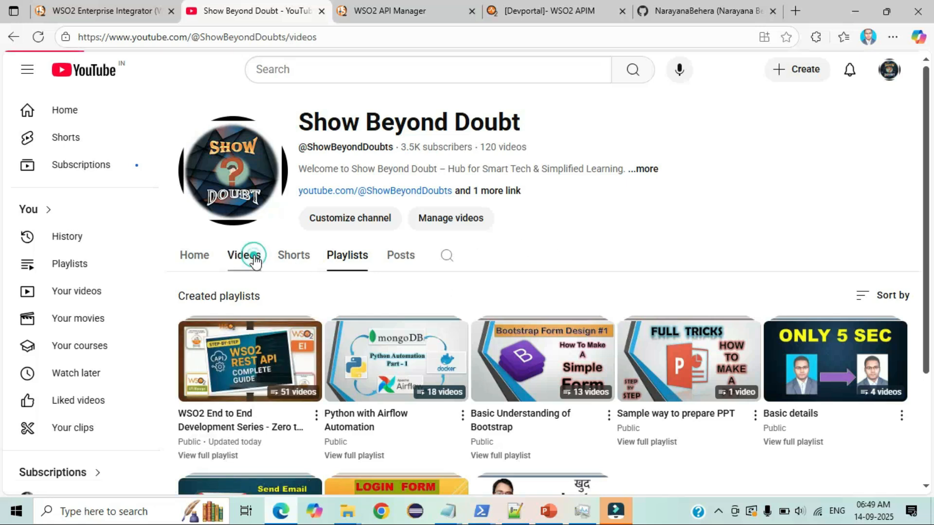
- In the Management Console, go to Users and Roles and list all users
{"action": "left_click", "coordinate": [384, 9]}
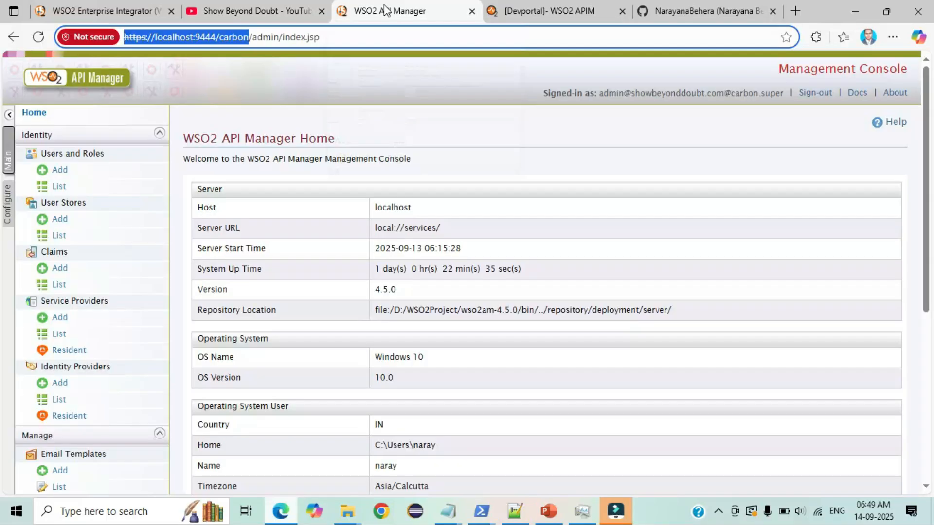
{"action": "left_click", "coordinate": [433, 125]}
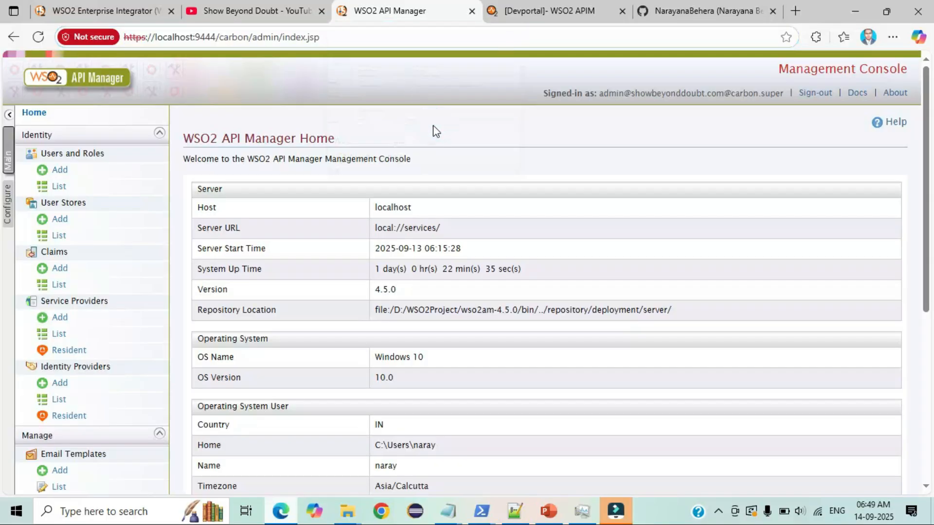
{"action": "scroll", "coordinate": [433, 125], "scroll_direction": "down", "scroll_amount": 1}
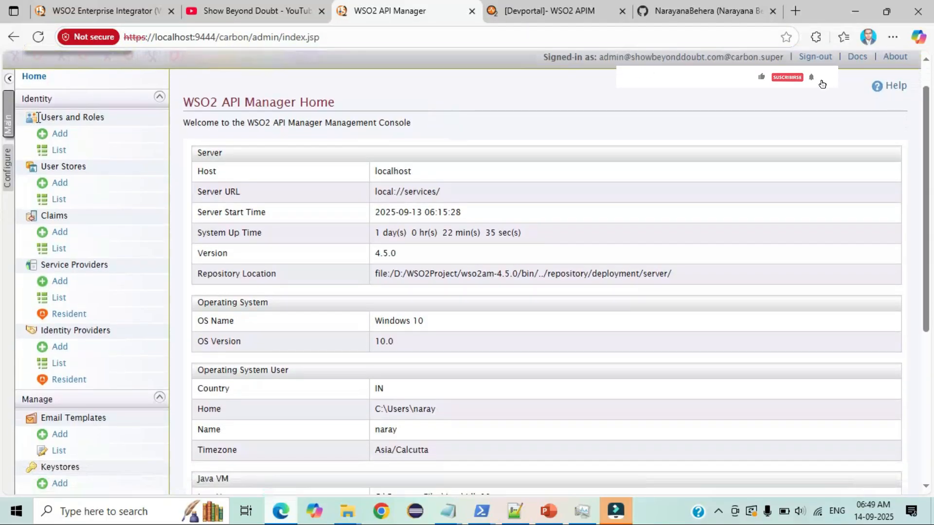
{"action": "left_click_drag", "start_coordinate": [34, 117], "coordinate": [117, 117]}
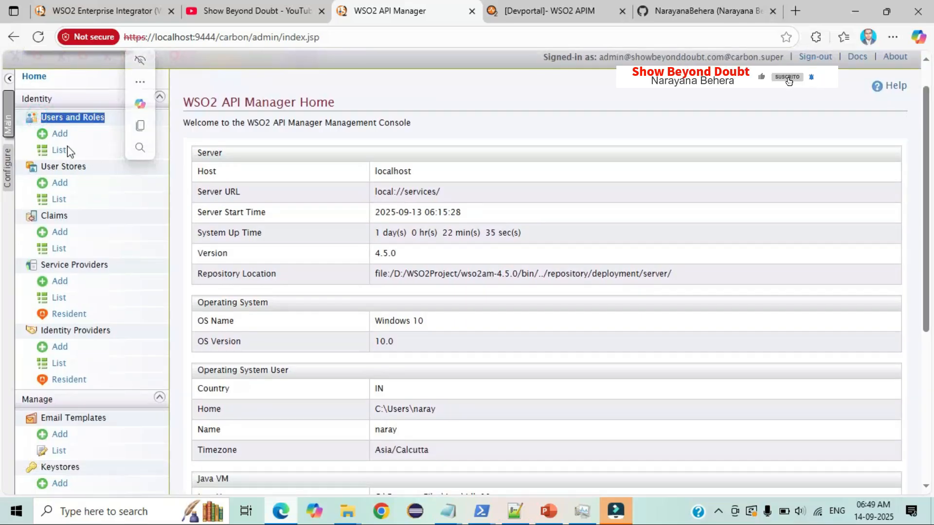
{"action": "left_click", "coordinate": [59, 151]}
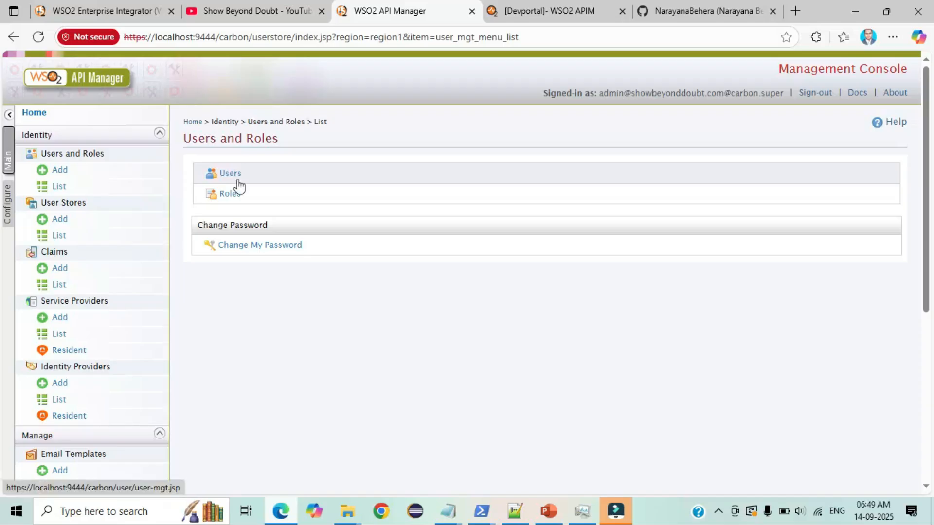
{"action": "left_click", "coordinate": [232, 174]}
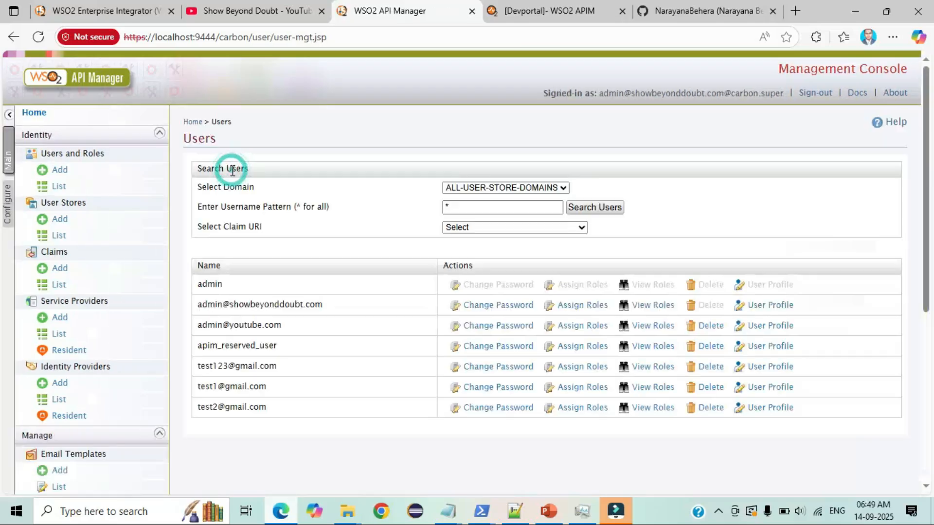
{"action": "scroll", "coordinate": [319, 217], "scroll_direction": "down", "scroll_amount": 1}
{"action": "left_click_drag", "start_coordinate": [279, 352], "coordinate": [199, 241]}
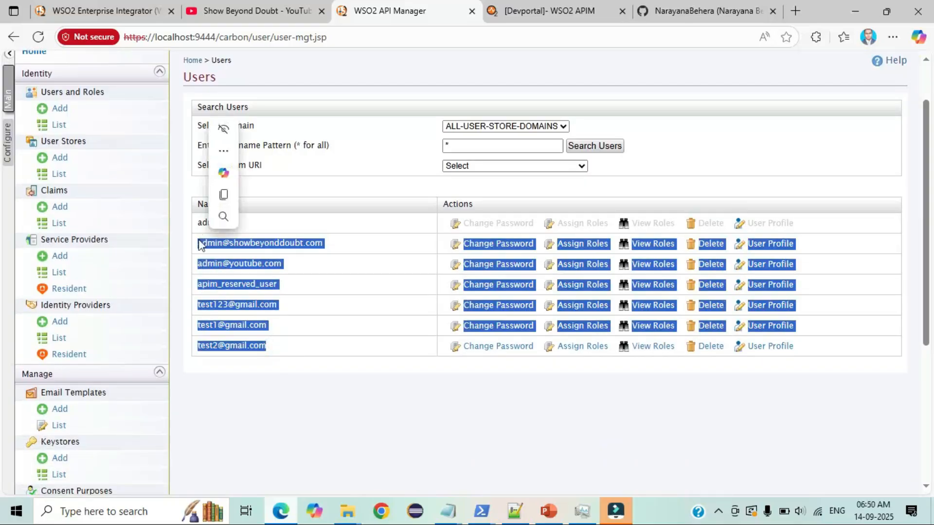
{"action": "left_click", "coordinate": [365, 398]}
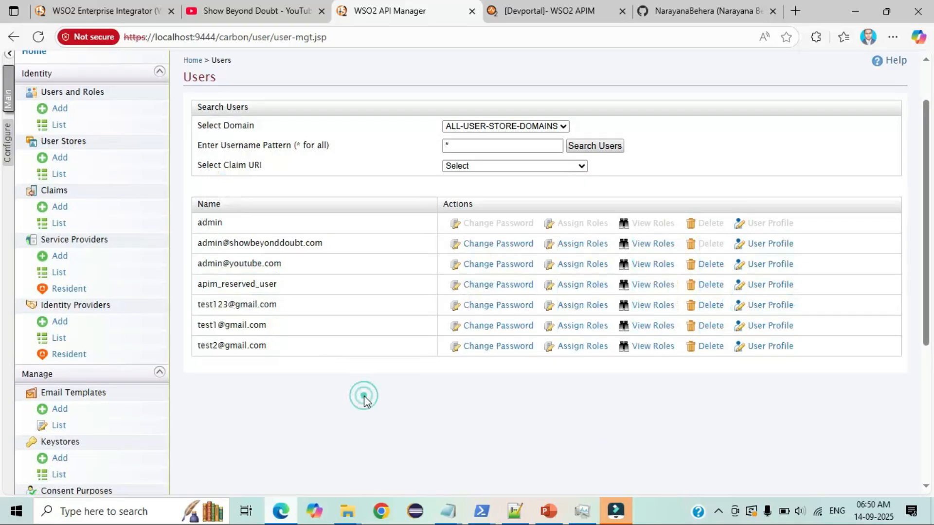
- Open the third user's default profile and review its details, including the e-mail value
{"action": "left_click_drag", "start_coordinate": [286, 265], "coordinate": [199, 264]}
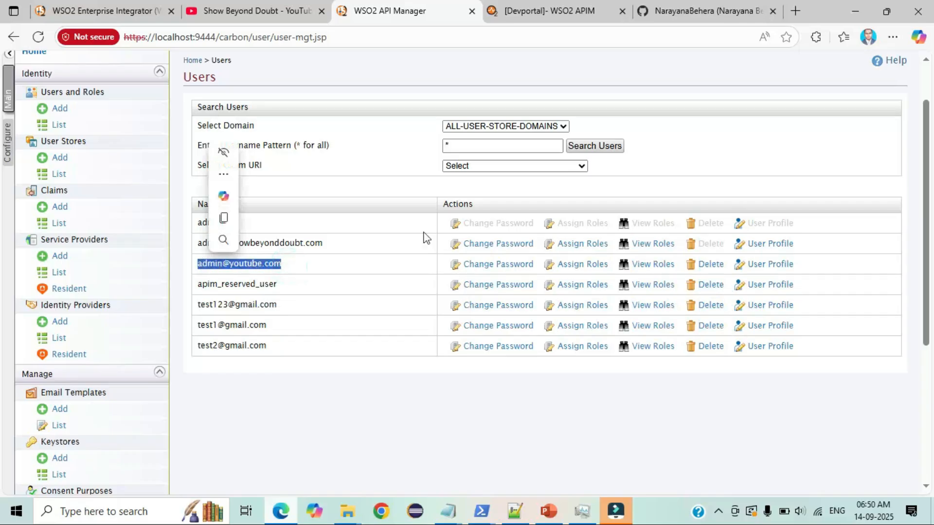
{"action": "left_click", "coordinate": [781, 266]}
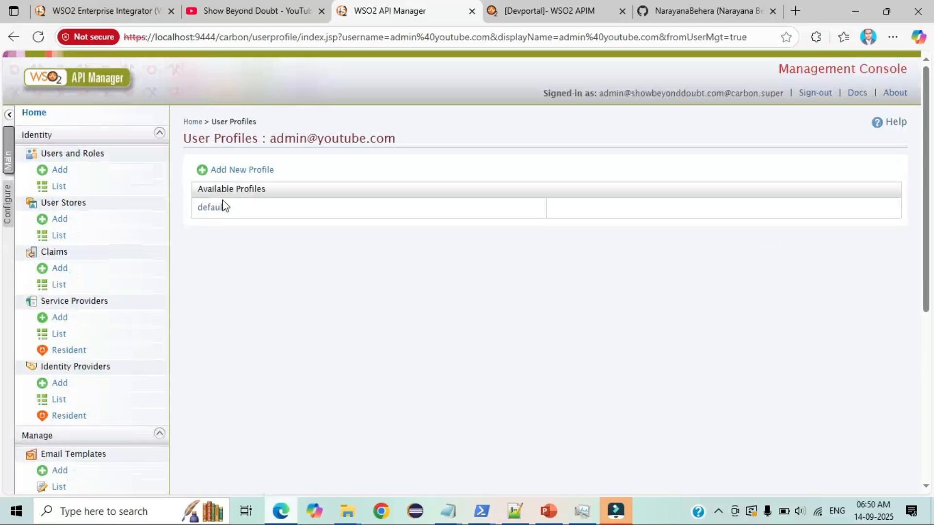
{"action": "left_click", "coordinate": [209, 208]}
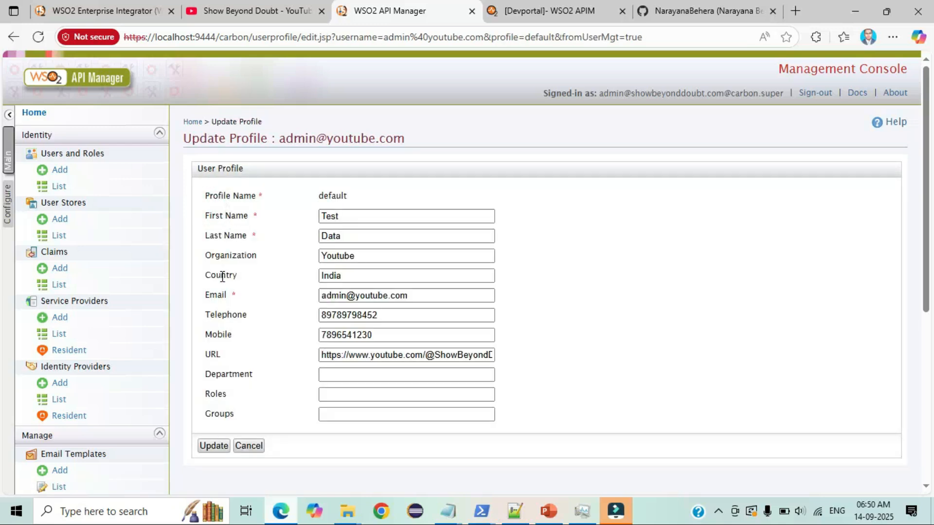
{"action": "left_click_drag", "start_coordinate": [232, 414], "coordinate": [194, 214]}
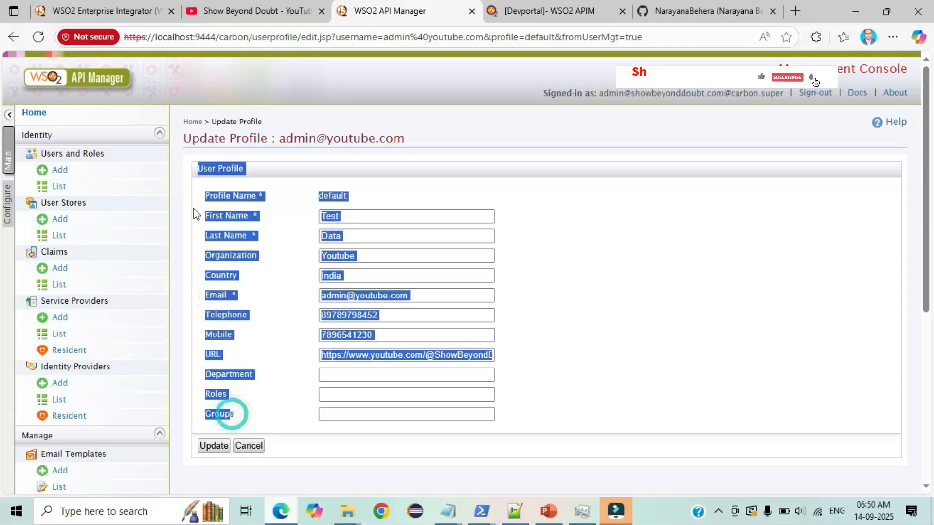
{"action": "left_click", "coordinate": [201, 199]}
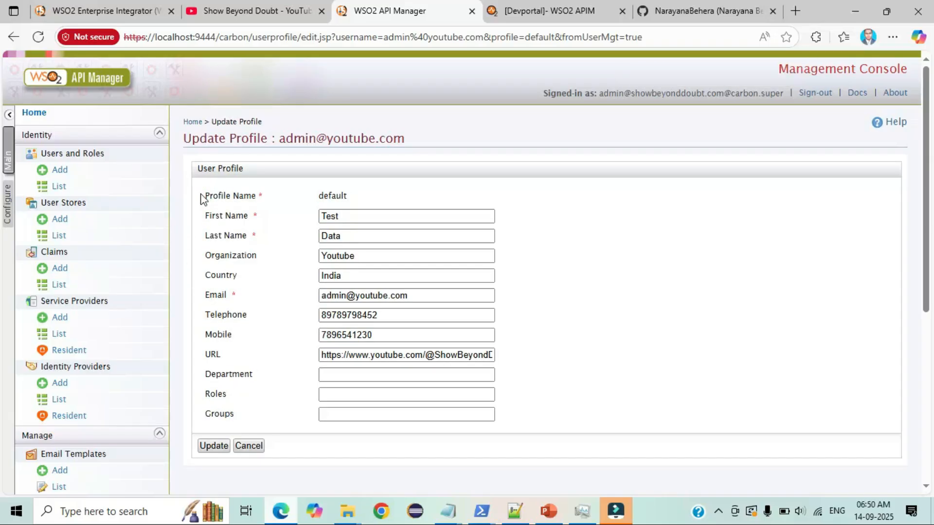
{"action": "left_click_drag", "start_coordinate": [418, 295], "coordinate": [279, 299]}
{"action": "key", "text": "ctrl+c"}
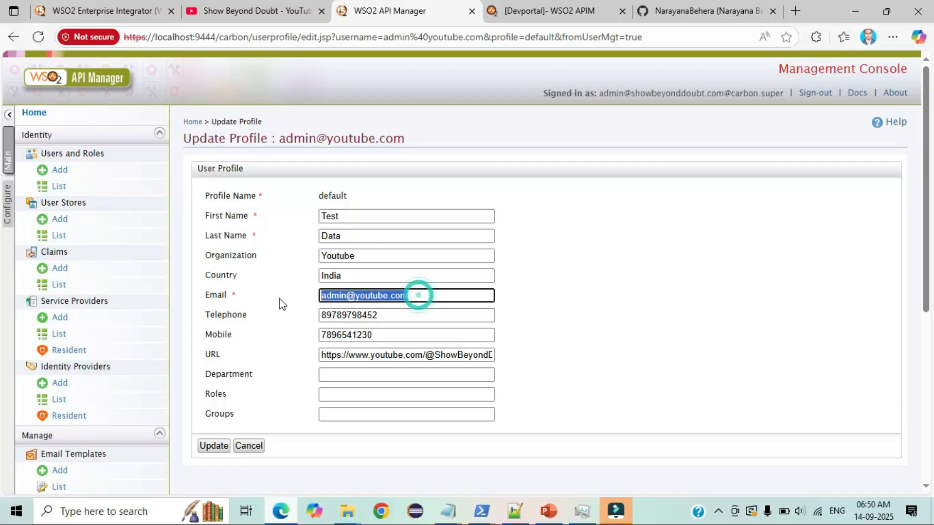
- Switch over to the Developer Portal
{"action": "left_click", "coordinate": [549, 14]}
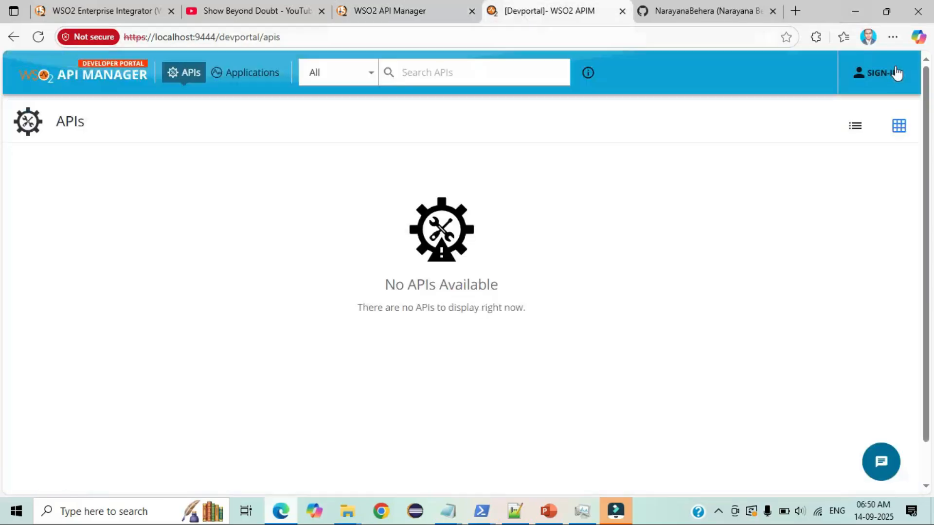
- On the Developer Portal sign-in page, submit the test user's username and password
{"action": "left_click", "coordinate": [896, 73]}
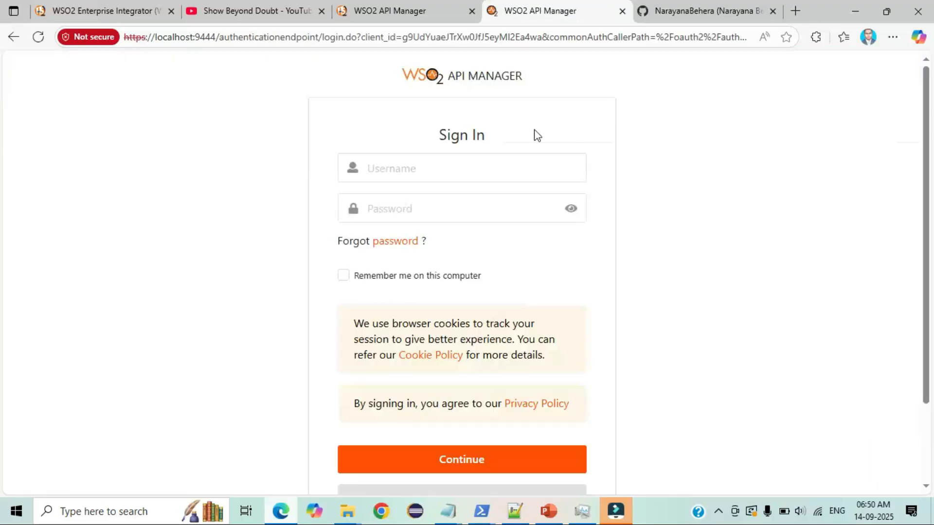
{"action": "left_click", "coordinate": [425, 165]}
{"action": "key", "text": "ctrl+v"}
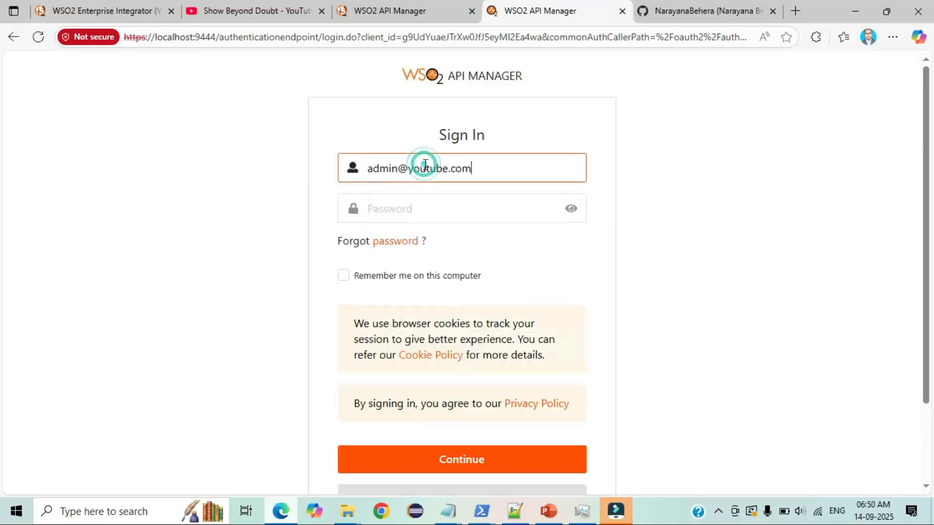
{"action": "left_click", "coordinate": [424, 202]}
{"action": "key", "text": "ctrl+v"}
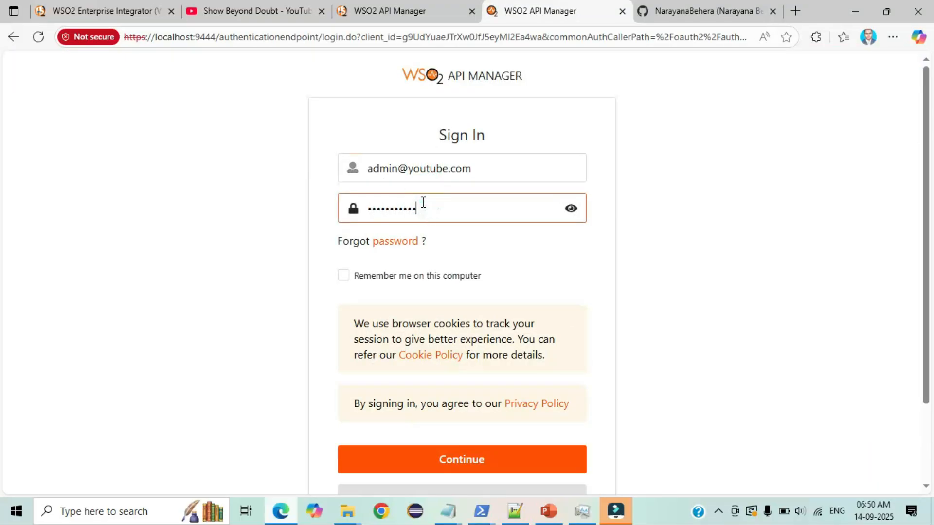
{"action": "left_click", "coordinate": [456, 458]}
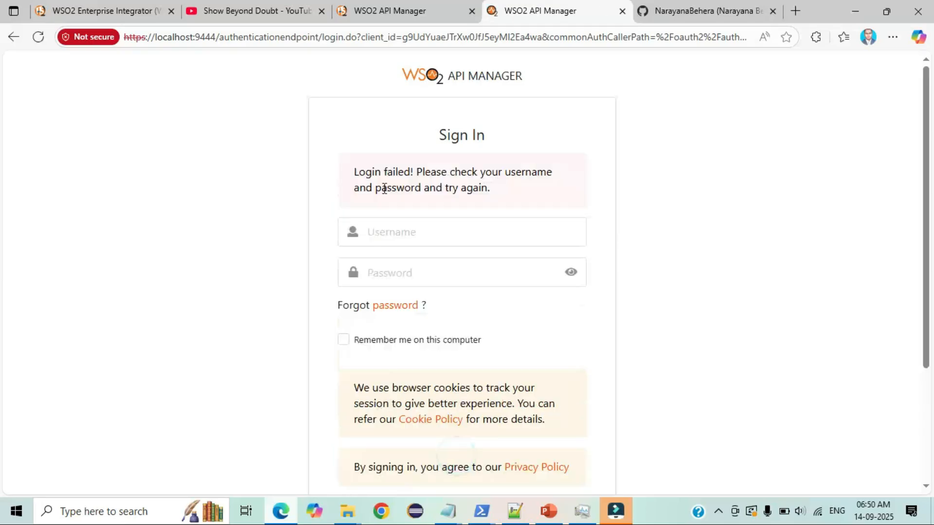
- After Login failed, retry twice with the test user's username and the account password
{"action": "left_click", "coordinate": [429, 228]}
{"action": "key", "text": "ctrl+v"}
{"action": "left_click", "coordinate": [458, 272]}
{"action": "type", "text": "admin@"}
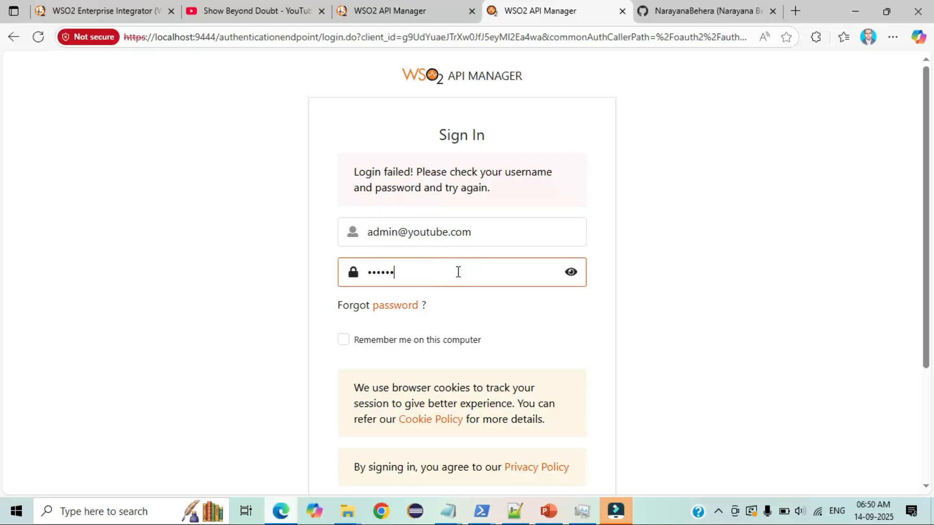
{"action": "scroll", "coordinate": [694, 346], "scroll_direction": "down", "scroll_amount": 4}
{"action": "left_click", "coordinate": [492, 361]}
{"action": "left_click", "coordinate": [421, 235]}
{"action": "key", "text": "ctrl+v"}
{"action": "left_click", "coordinate": [475, 262]}
{"action": "key", "text": "ctrl+v"}
{"action": "scroll", "coordinate": [562, 333], "scroll_direction": "down", "scroll_amount": 3}
{"action": "left_click", "coordinate": [478, 362]}
- Make two more sign-in attempts with the saved username and password, both failing again
{"action": "left_click", "coordinate": [423, 232]}
{"action": "key", "text": "ctrl+v"}
{"action": "left_click", "coordinate": [422, 230]}
{"action": "left_click", "coordinate": [455, 264]}
{"action": "key", "text": "ctrl+v"}
{"action": "scroll", "coordinate": [455, 265], "scroll_direction": "down", "scroll_amount": 3}
{"action": "left_click", "coordinate": [481, 359]}
{"action": "left_click", "coordinate": [449, 232]}
{"action": "key", "text": "ctrl+v"}
{"action": "left_click", "coordinate": [475, 271]}
{"action": "key", "text": "ctrl+v"}
{"action": "scroll", "coordinate": [547, 317], "scroll_direction": "down", "scroll_amount": 3}
{"action": "left_click", "coordinate": [486, 381]}
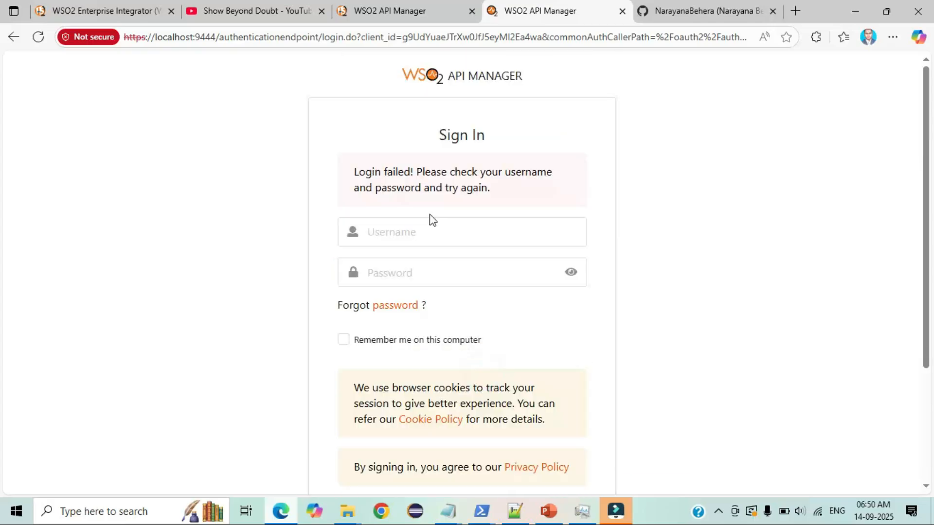
- Reload the test user's profile in the Management Console and check the username
{"action": "left_click", "coordinate": [375, 11]}
{"action": "left_click", "coordinate": [40, 39]}
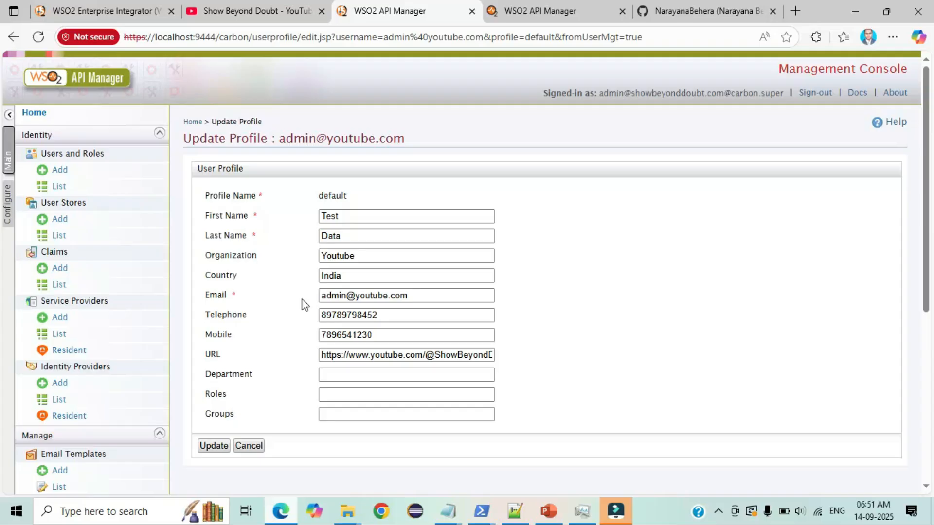
{"action": "left_click_drag", "start_coordinate": [416, 140], "coordinate": [280, 140]}
{"action": "key", "text": "ctrl+c"}
- Submit a final Developer Portal sign-in with the test user's username and retyped password
{"action": "left_click", "coordinate": [525, 7]}
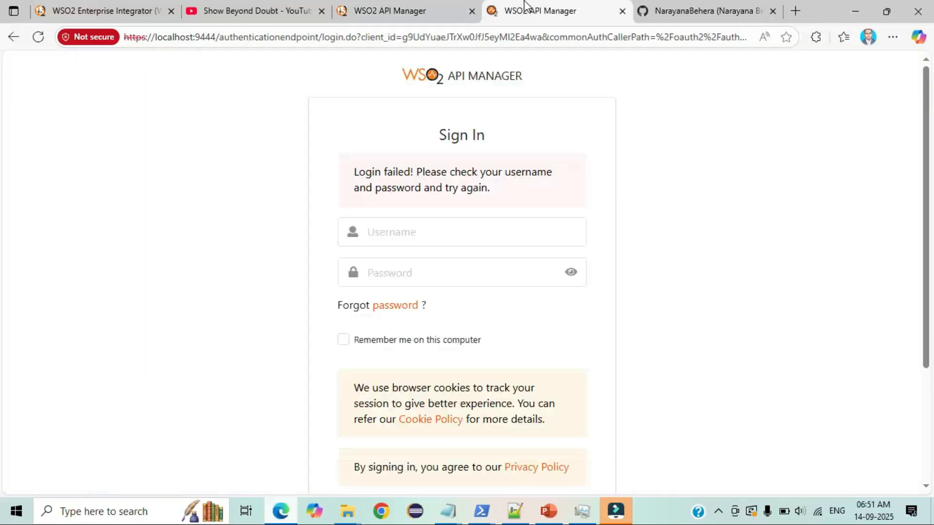
{"action": "left_click", "coordinate": [429, 229]}
{"action": "key", "text": "ctrl+v"}
{"action": "left_click", "coordinate": [418, 271]}
{"action": "type", "text": "adm"}
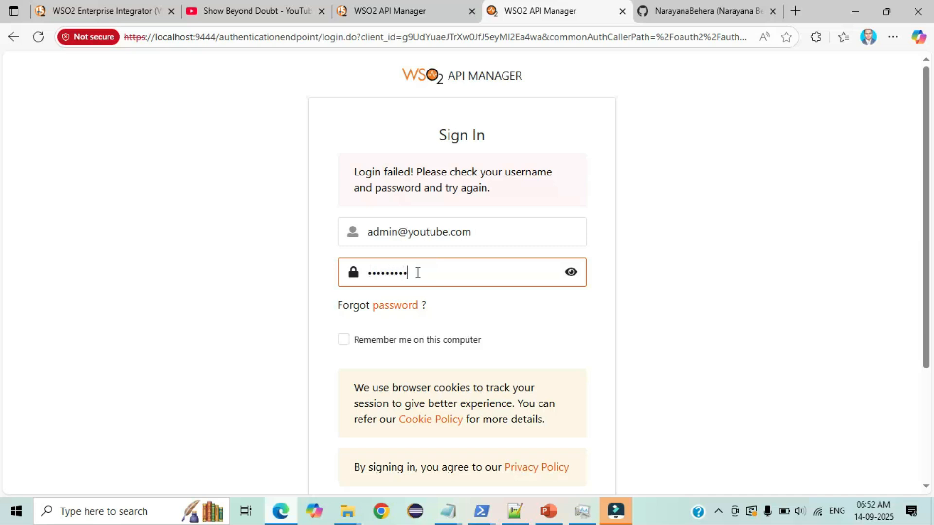
{"action": "scroll", "coordinate": [486, 319], "scroll_direction": "down", "scroll_amount": 3}
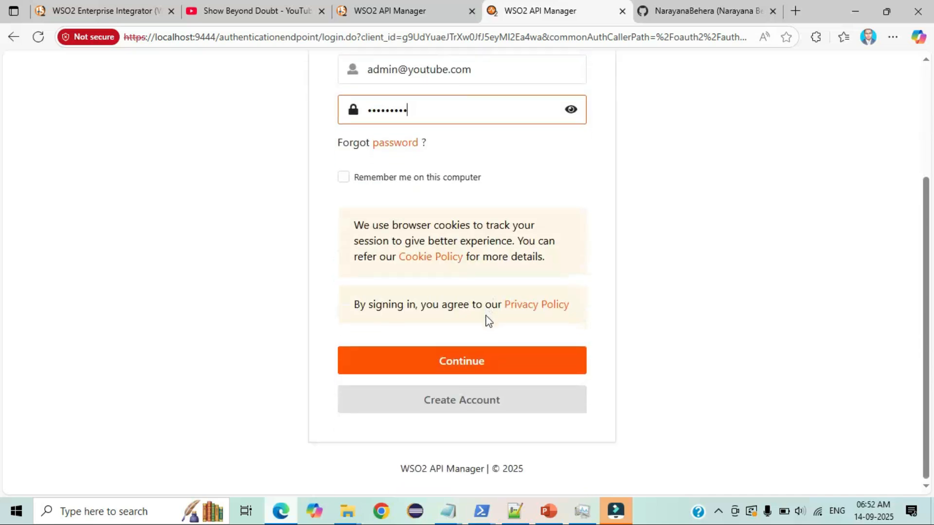
{"action": "left_click", "coordinate": [470, 361]}
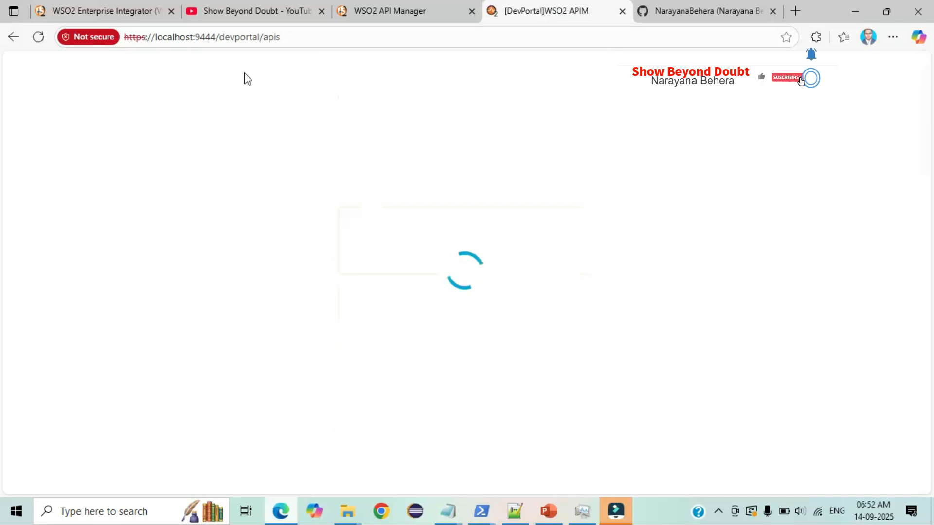
- Confirm the signed-in Developer Portal lists ExposeApi, then return to the Management Console Users list
{"action": "left_click_drag", "start_coordinate": [287, 37], "coordinate": [131, 41]}
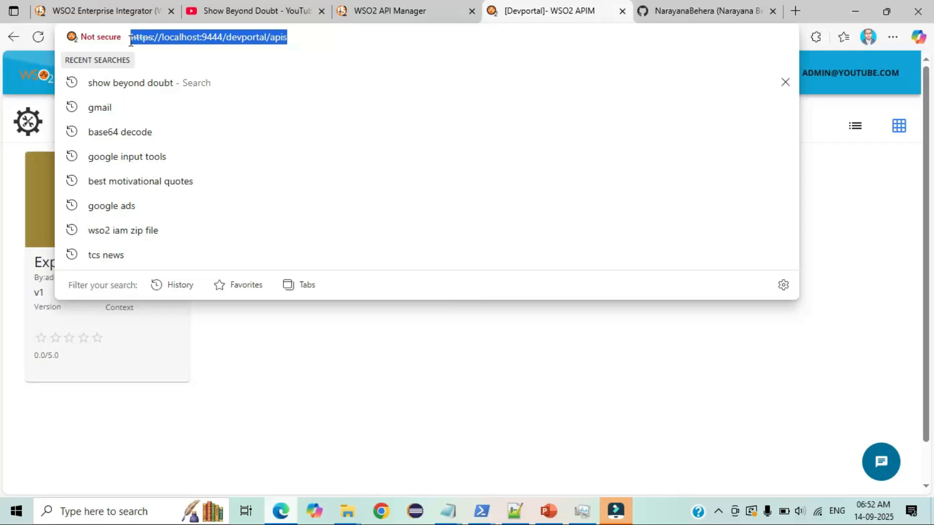
{"action": "left_click", "coordinate": [426, 394]}
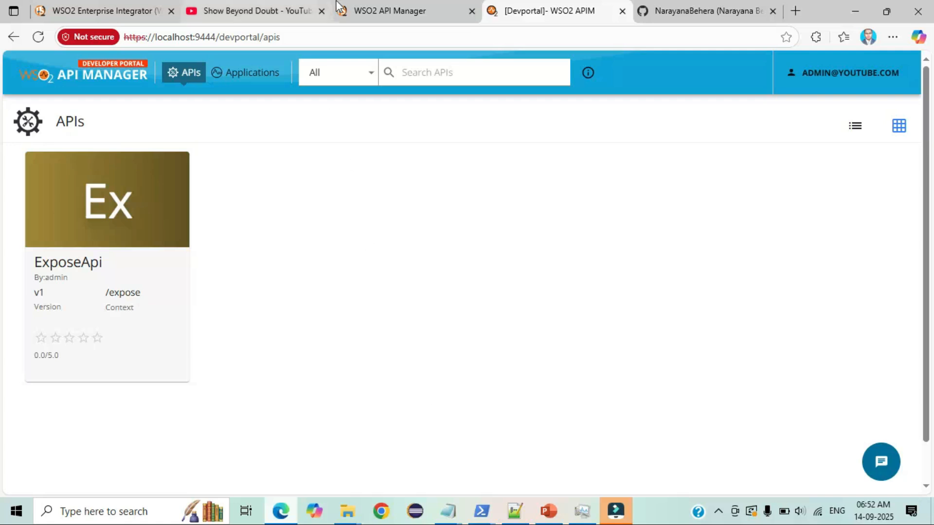
{"action": "left_click", "coordinate": [370, 10]}
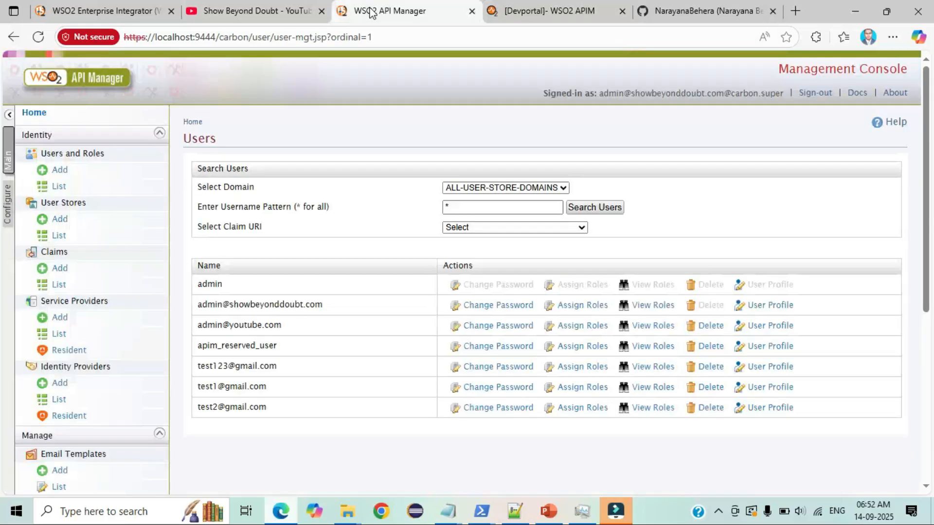
- Scroll the console sidebar down to the Claims and Identity Providers sections
{"action": "scroll", "coordinate": [359, 172], "scroll_direction": "down", "scroll_amount": 1}
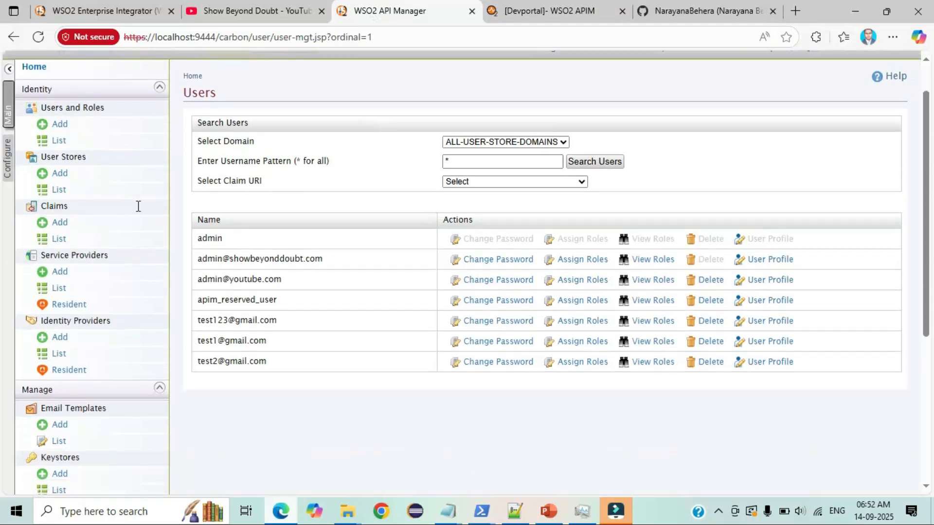
{"action": "double_click", "coordinate": [78, 204]}
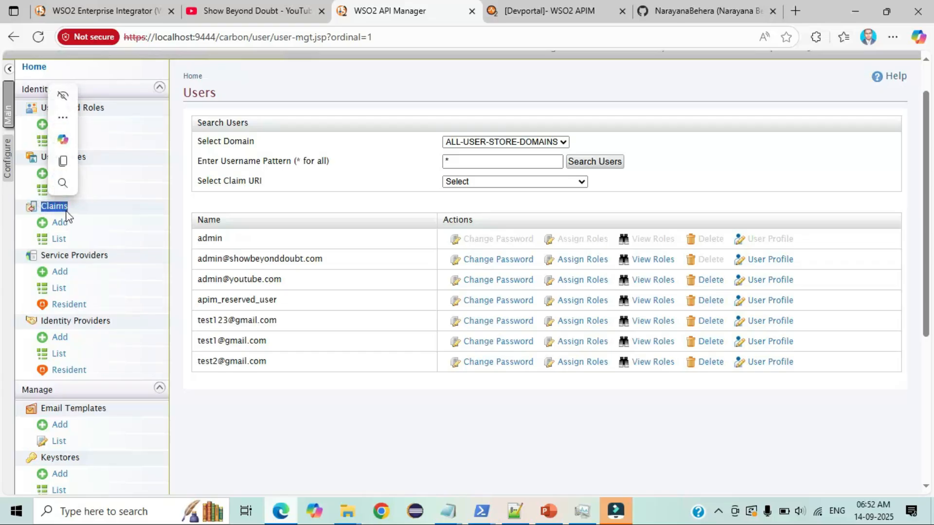
{"action": "left_click_drag", "start_coordinate": [43, 324], "coordinate": [112, 320]}
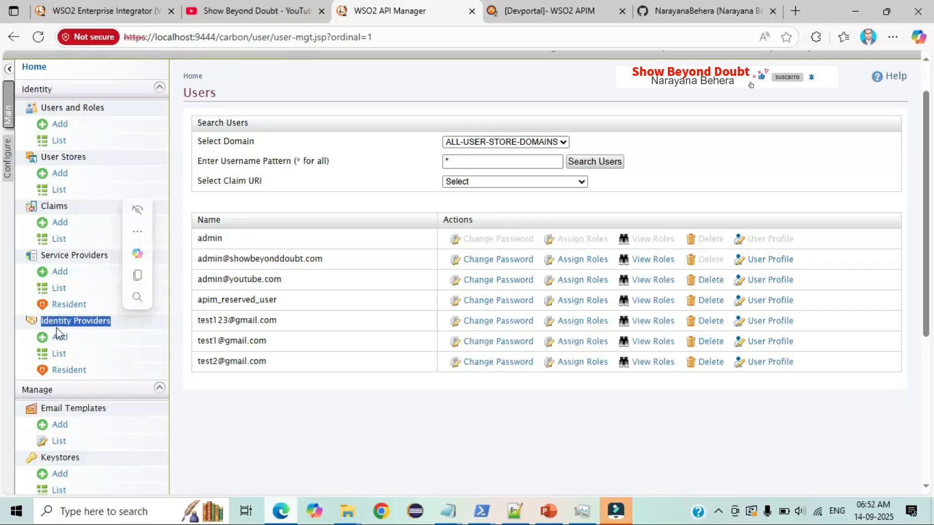
- Open Resident identity provider and expand Login Attempts Security > Account Lock
{"action": "left_click", "coordinate": [68, 371]}
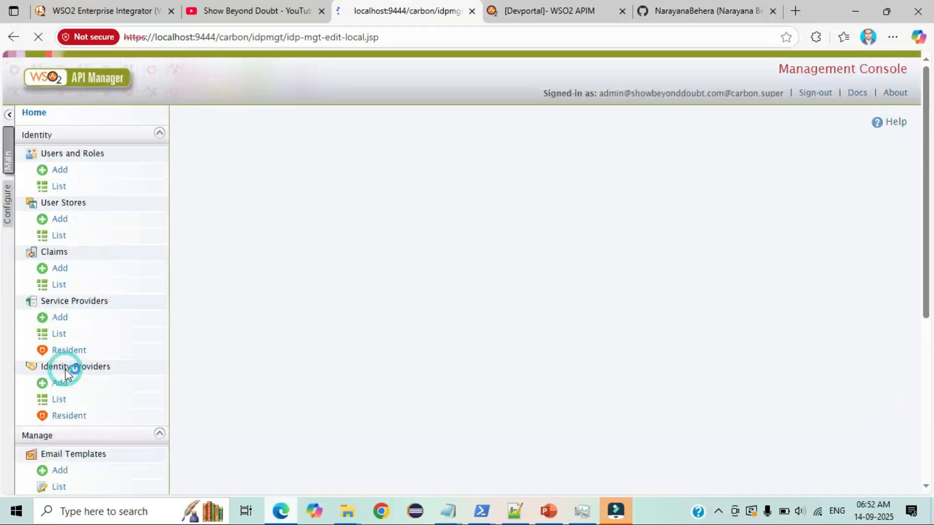
{"action": "scroll", "coordinate": [295, 292], "scroll_direction": "down", "scroll_amount": 3}
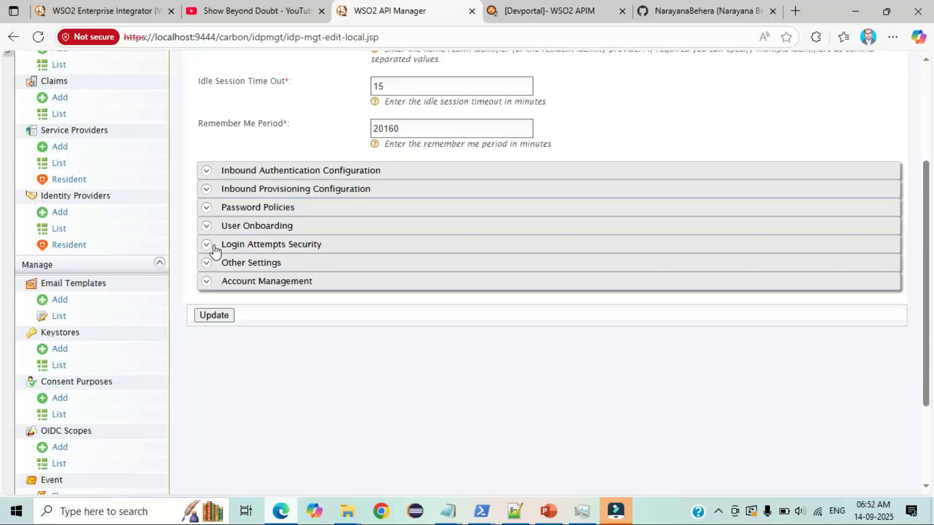
{"action": "left_click", "coordinate": [214, 248]}
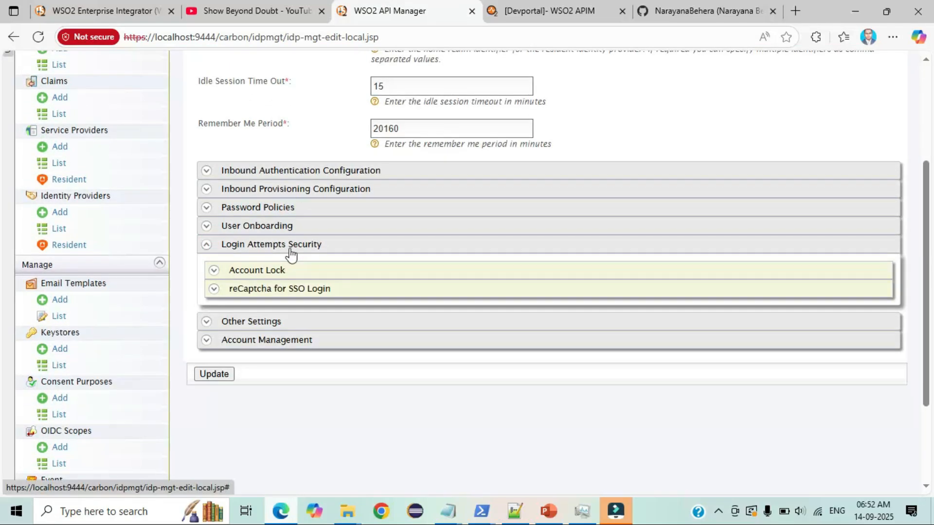
{"action": "left_click", "coordinate": [258, 273]}
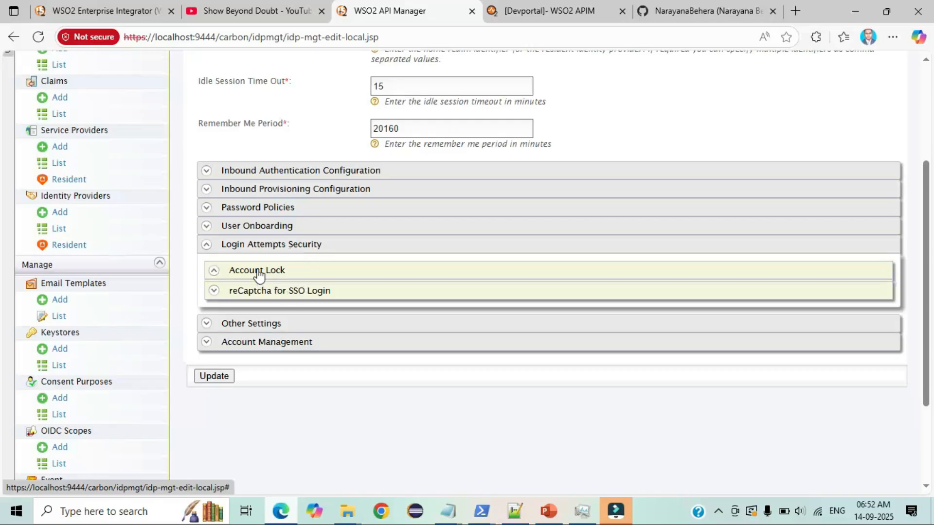
{"action": "scroll", "coordinate": [355, 277], "scroll_direction": "down", "scroll_amount": 3}
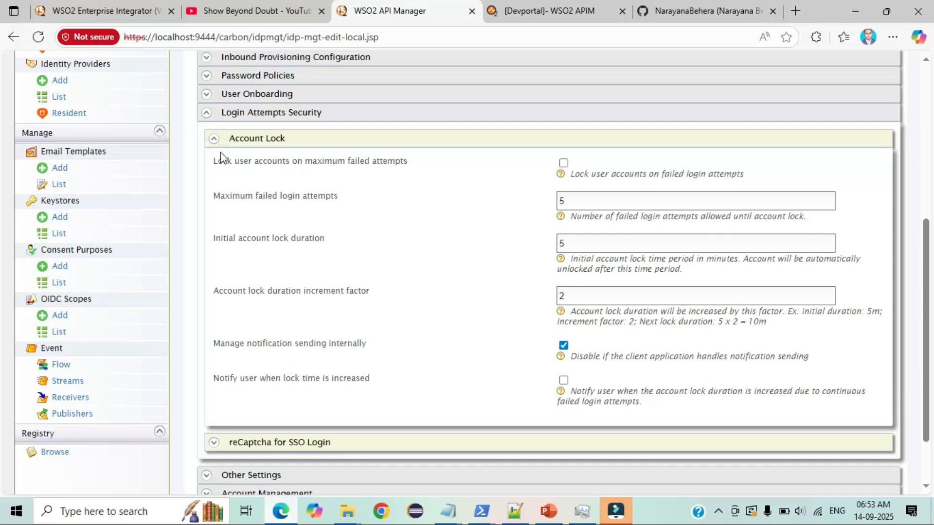
- Read through the Account Lock options: locking, max attempts, lock duration, increment factor, notifications
{"action": "left_click_drag", "start_coordinate": [214, 160], "coordinate": [417, 162]}
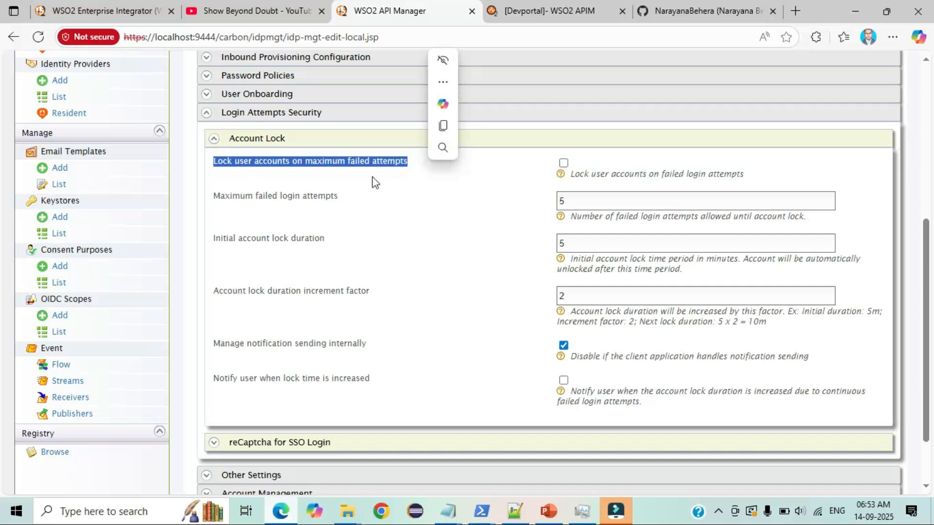
{"action": "left_click_drag", "start_coordinate": [216, 199], "coordinate": [349, 198]}
{"action": "left_click_drag", "start_coordinate": [210, 238], "coordinate": [326, 242]}
{"action": "left_click", "coordinate": [326, 242]}
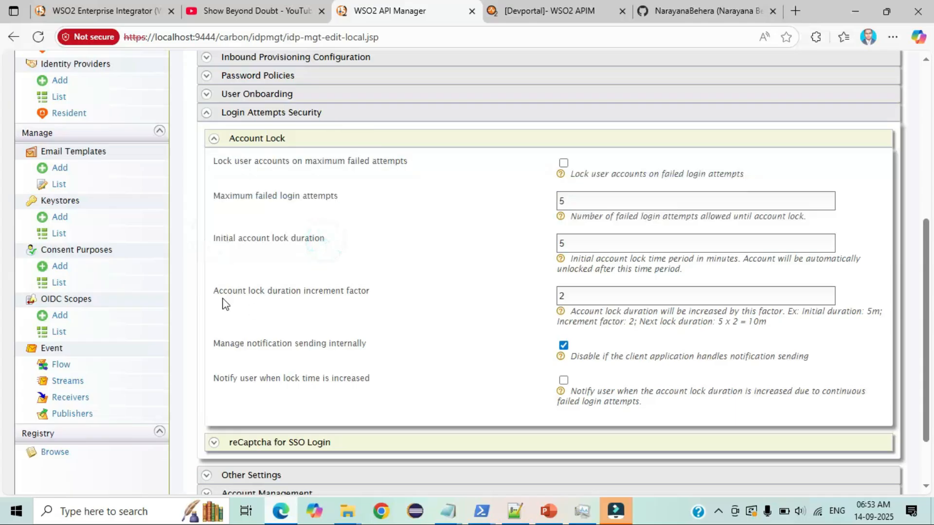
{"action": "left_click_drag", "start_coordinate": [216, 293], "coordinate": [375, 294]}
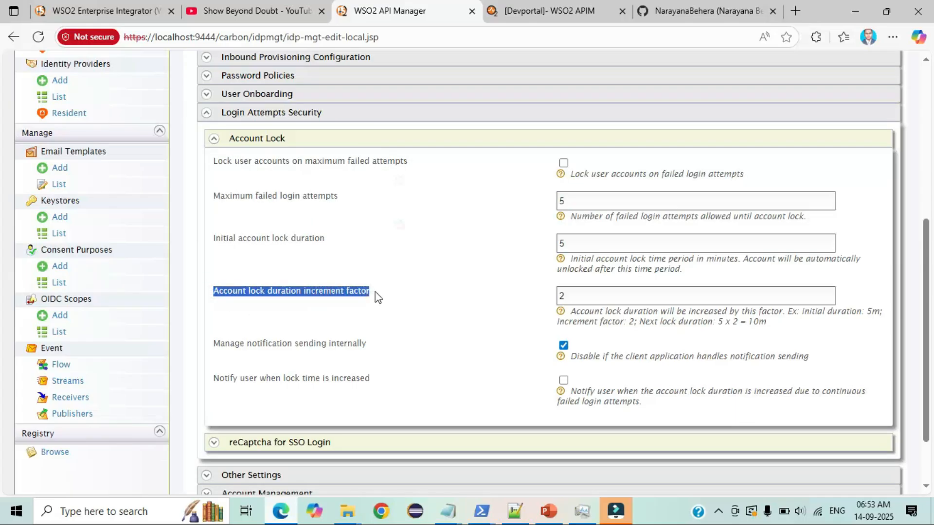
{"action": "left_click", "coordinate": [373, 292]}
{"action": "left_click_drag", "start_coordinate": [379, 345], "coordinate": [215, 349]}
{"action": "left_click_drag", "start_coordinate": [374, 379], "coordinate": [215, 383]}
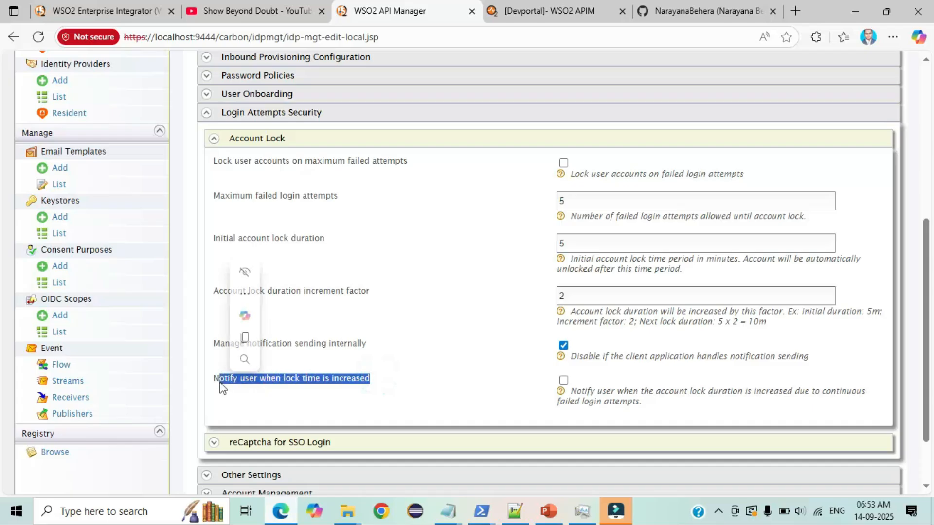
{"action": "left_click", "coordinate": [258, 388]}
{"action": "scroll", "coordinate": [258, 388], "scroll_direction": "up", "scroll_amount": 1}
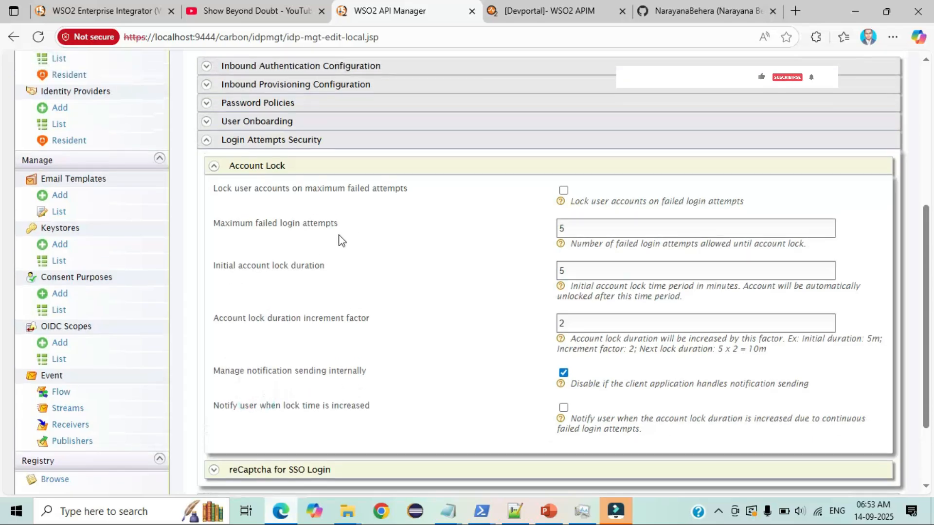
- Keep maximum failed login attempts at 5 and enter 5 minutes as initial account lock duration
{"action": "left_click_drag", "start_coordinate": [353, 229], "coordinate": [214, 230]}
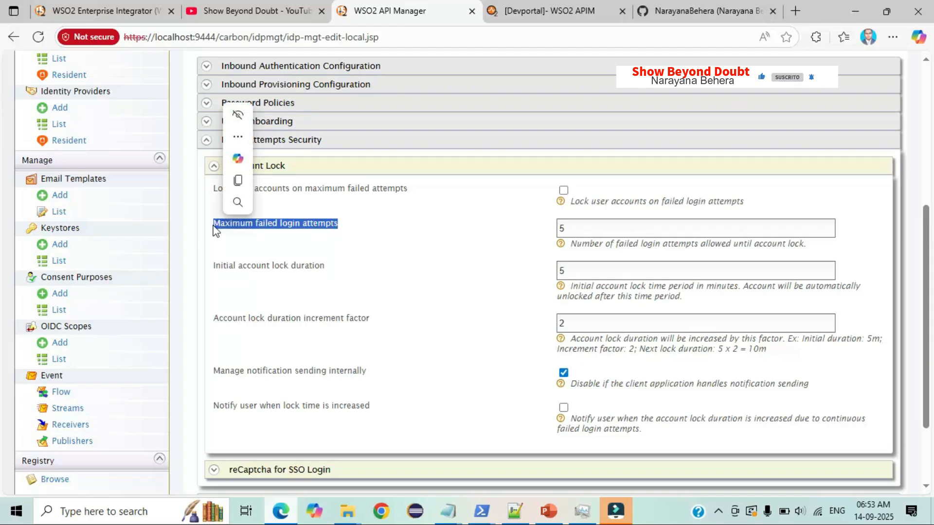
{"action": "double_click", "coordinate": [595, 237]}
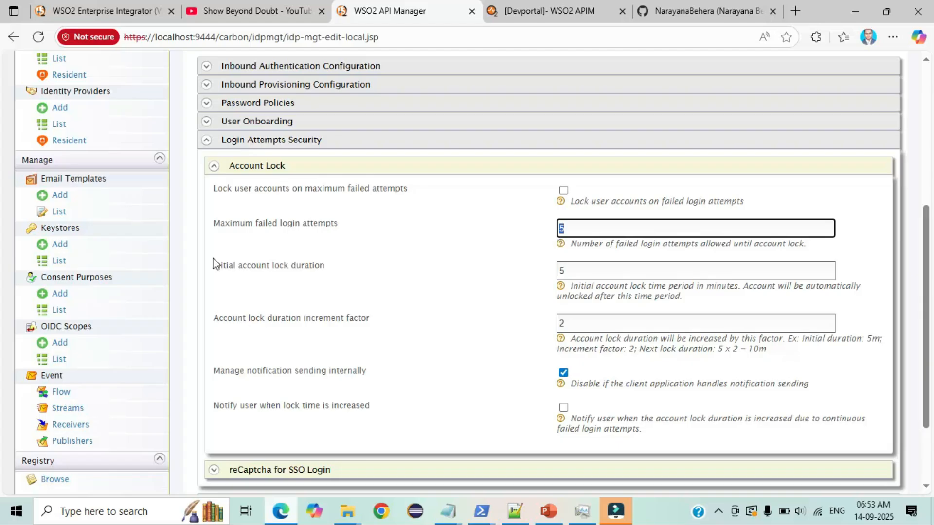
{"action": "left_click_drag", "start_coordinate": [214, 263], "coordinate": [324, 267]}
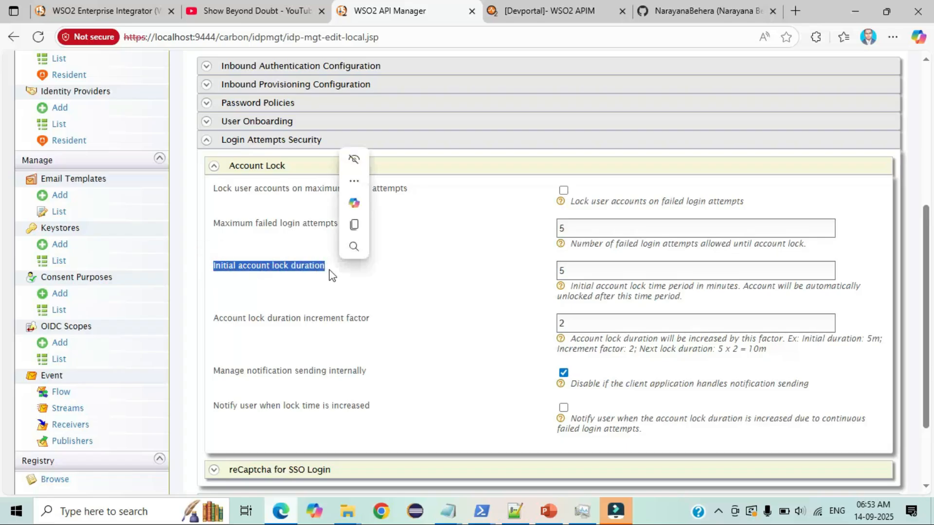
{"action": "left_click", "coordinate": [329, 269]}
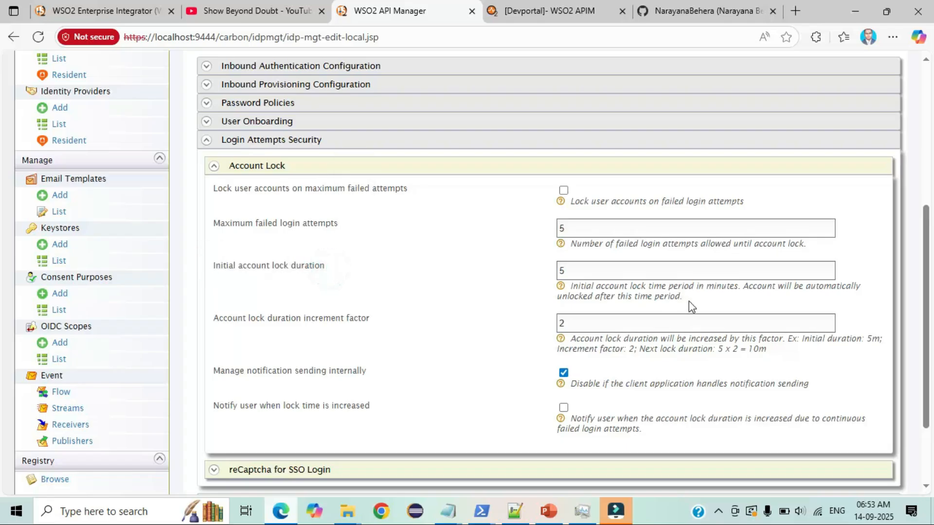
{"action": "left_click_drag", "start_coordinate": [571, 286], "coordinate": [741, 286]}
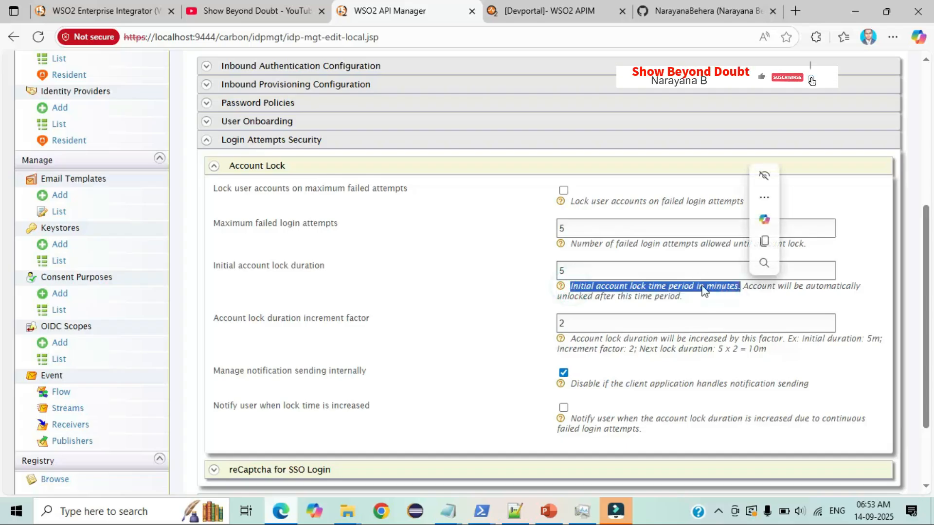
{"action": "left_click", "coordinate": [561, 272]}
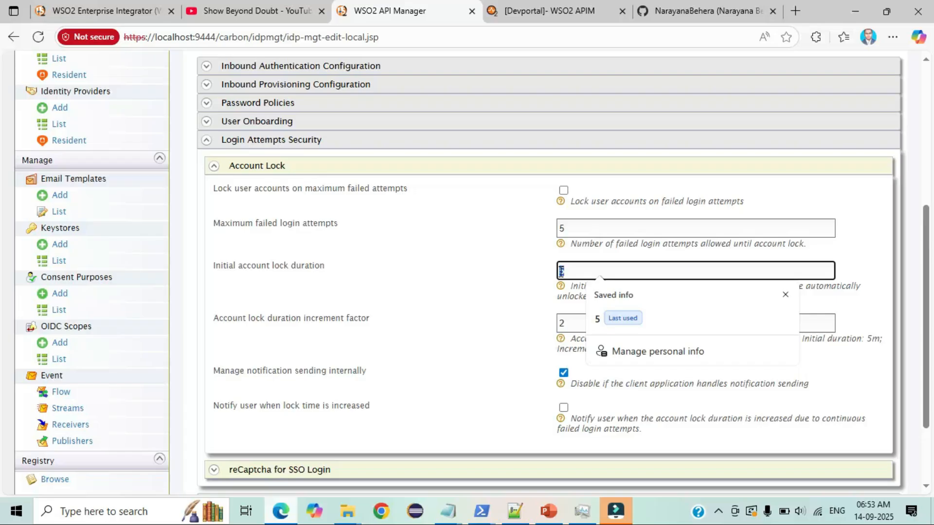
{"action": "type", "text": "5"}
{"action": "scroll", "coordinate": [486, 334], "scroll_direction": "down", "scroll_amount": 1}
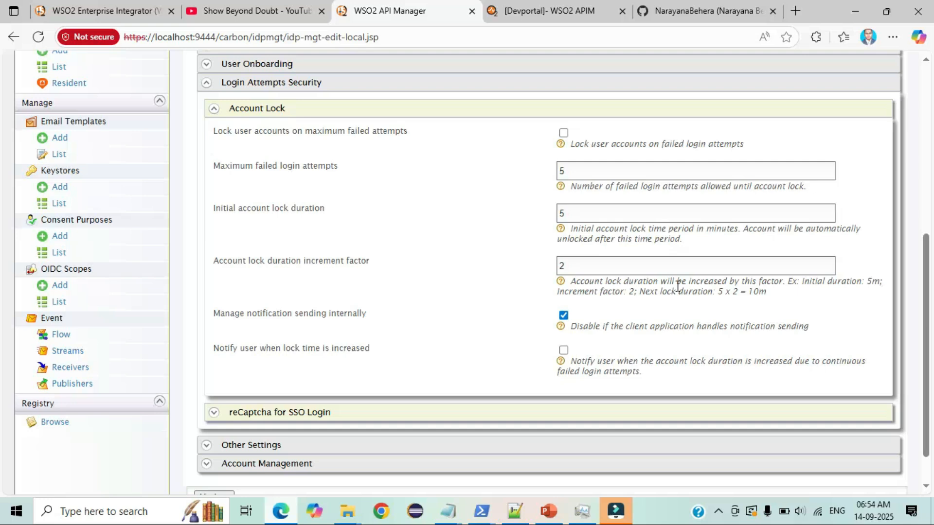
{"action": "left_click_drag", "start_coordinate": [719, 292], "coordinate": [770, 296]}
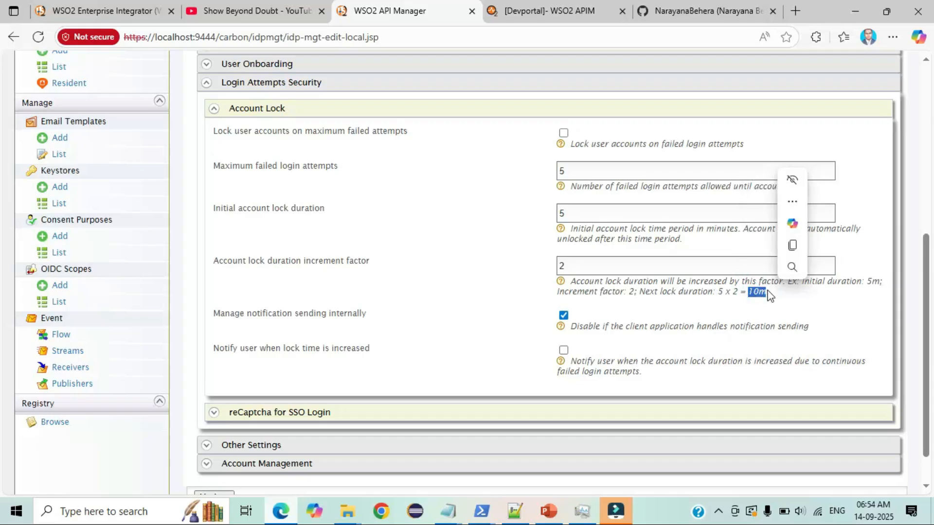
{"action": "left_click", "coordinate": [769, 295]}
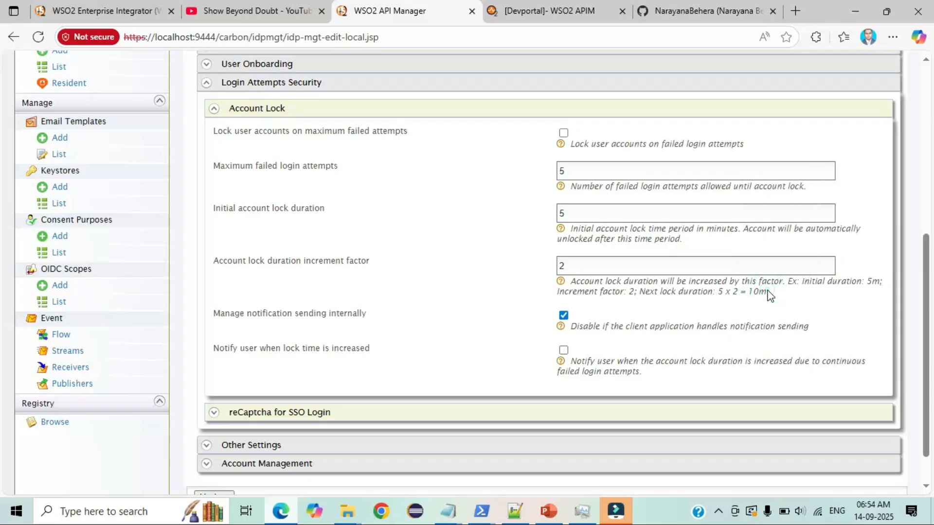
{"action": "scroll", "coordinate": [768, 295], "scroll_direction": "down", "scroll_amount": 1}
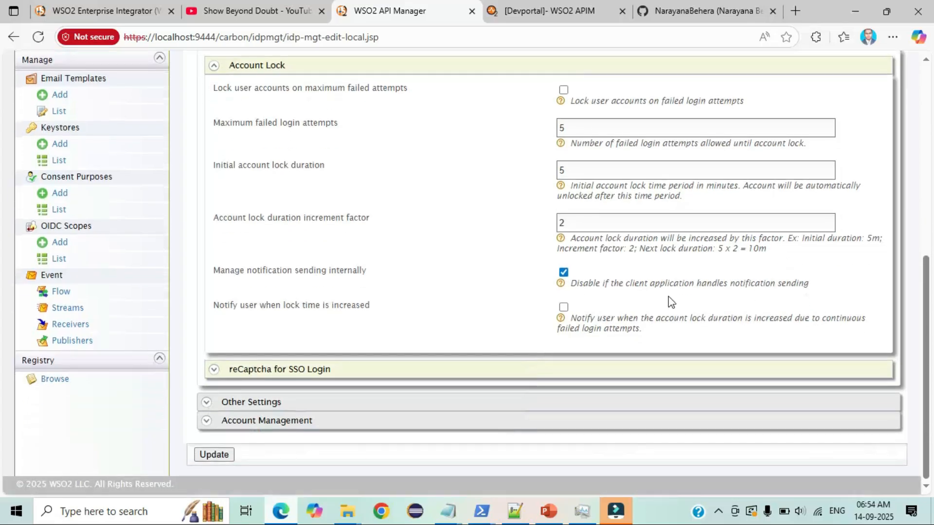
{"action": "left_click_drag", "start_coordinate": [217, 269], "coordinate": [366, 271]}
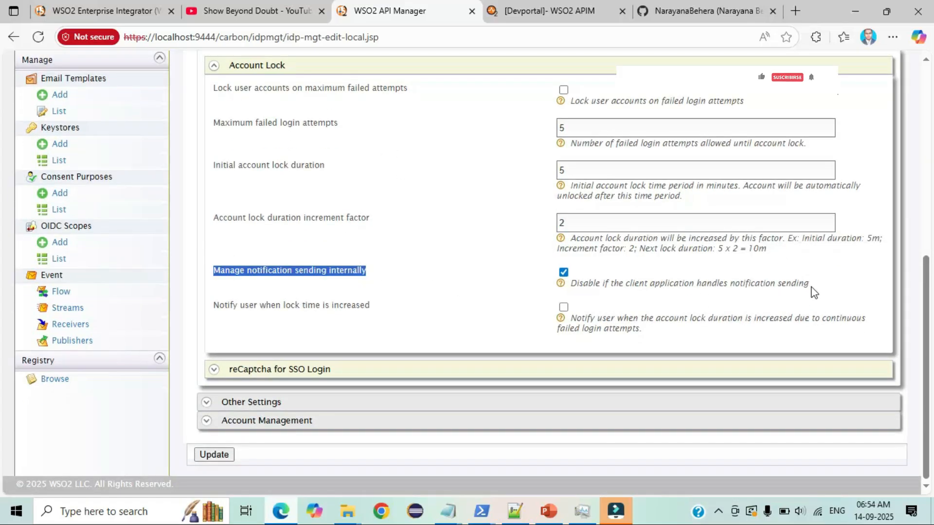
{"action": "left_click_drag", "start_coordinate": [807, 286], "coordinate": [573, 284]}
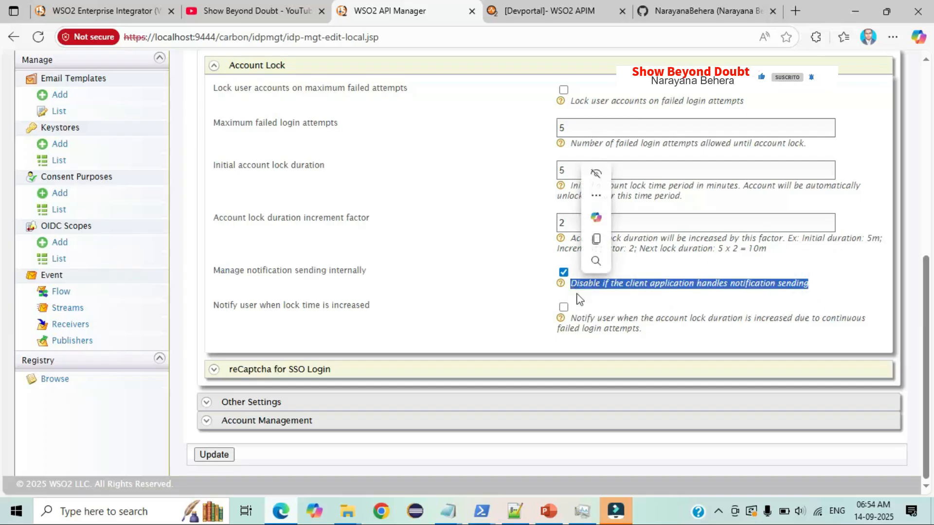
{"action": "left_click", "coordinate": [572, 320]}
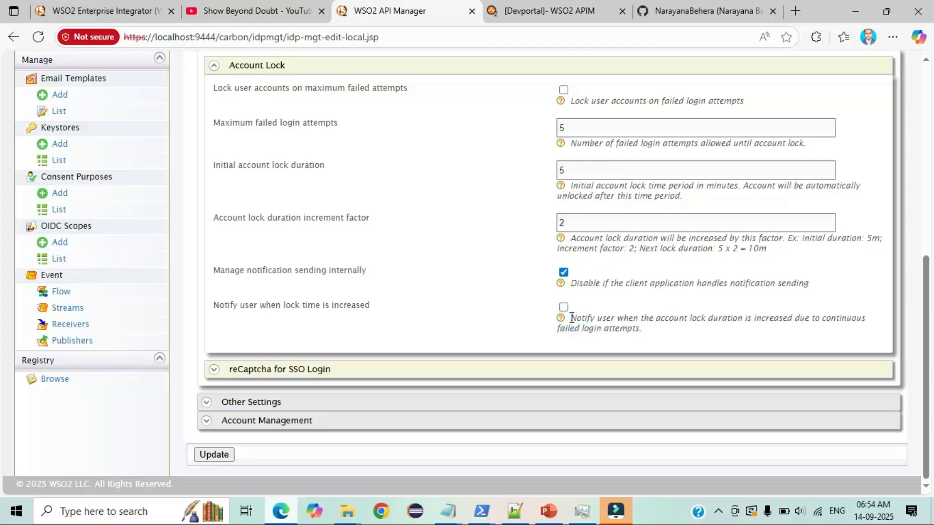
{"action": "left_click_drag", "start_coordinate": [572, 319], "coordinate": [641, 327]}
{"action": "left_click", "coordinate": [641, 327]}
{"action": "scroll", "coordinate": [553, 319], "scroll_direction": "up", "scroll_amount": 2}
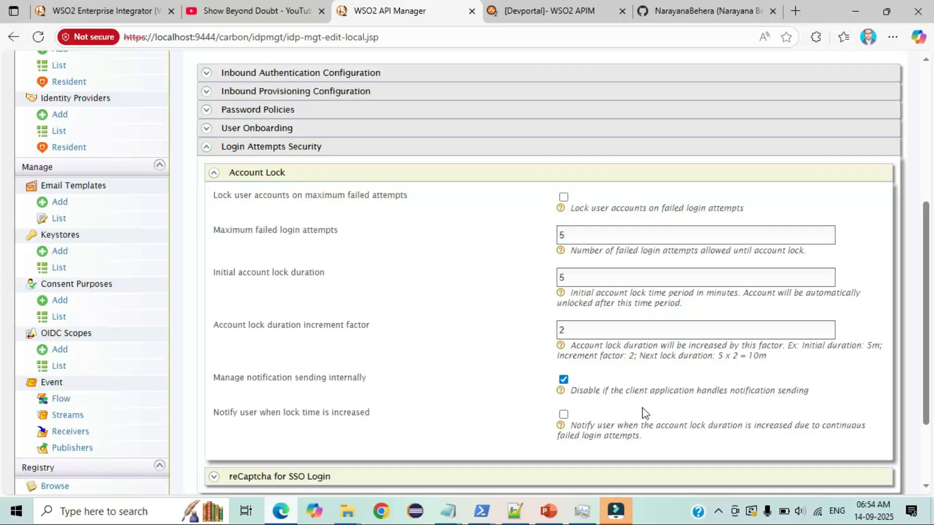
{"action": "scroll", "coordinate": [645, 413], "scroll_direction": "up", "scroll_amount": 1}
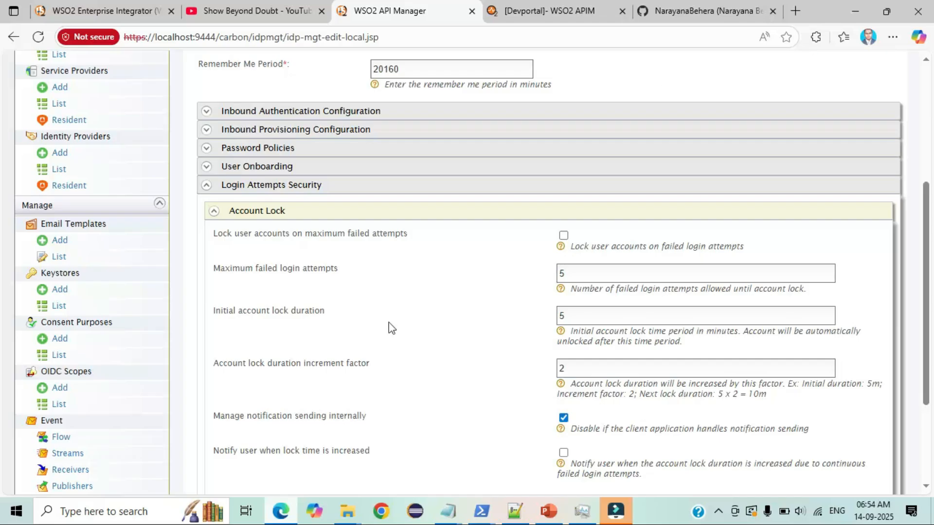
- Tick 'Lock user accounts on maximum failed attempts' in Account Lock
{"action": "left_click", "coordinate": [564, 236]}
{"action": "scroll", "coordinate": [516, 296], "scroll_direction": "down", "scroll_amount": 3}
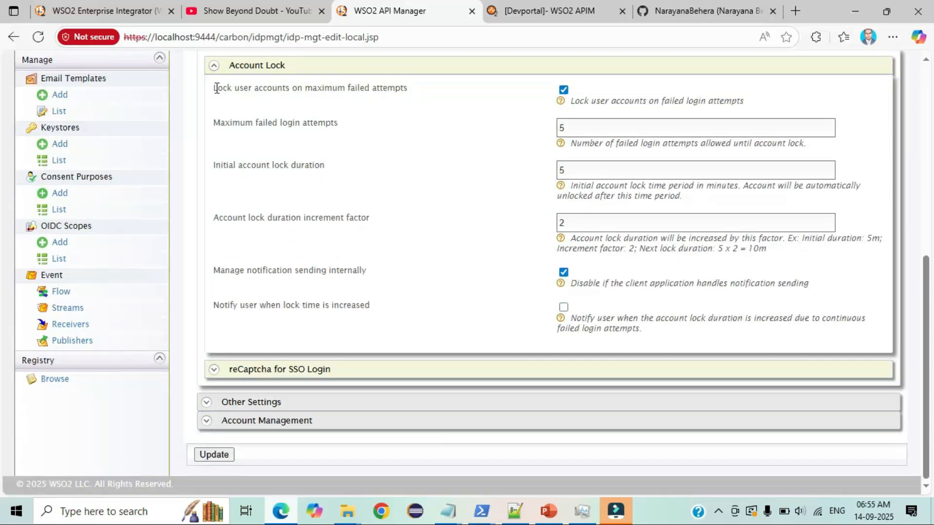
{"action": "left_click_drag", "start_coordinate": [217, 88], "coordinate": [412, 91]}
{"action": "left_click", "coordinate": [413, 90]}
- Update the resident identity provider and confirm the success message
{"action": "left_click", "coordinate": [210, 454]}
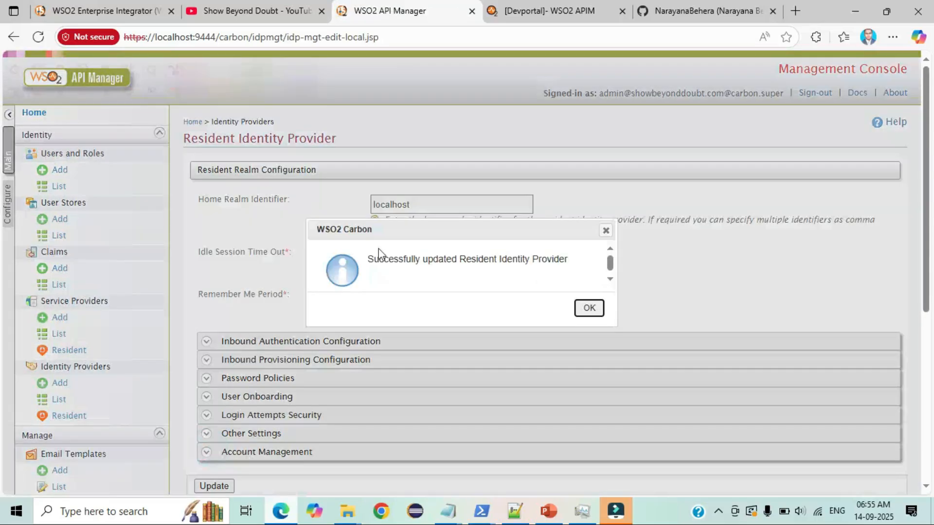
{"action": "left_click_drag", "start_coordinate": [368, 259], "coordinate": [583, 260]}
{"action": "left_click", "coordinate": [590, 308]}
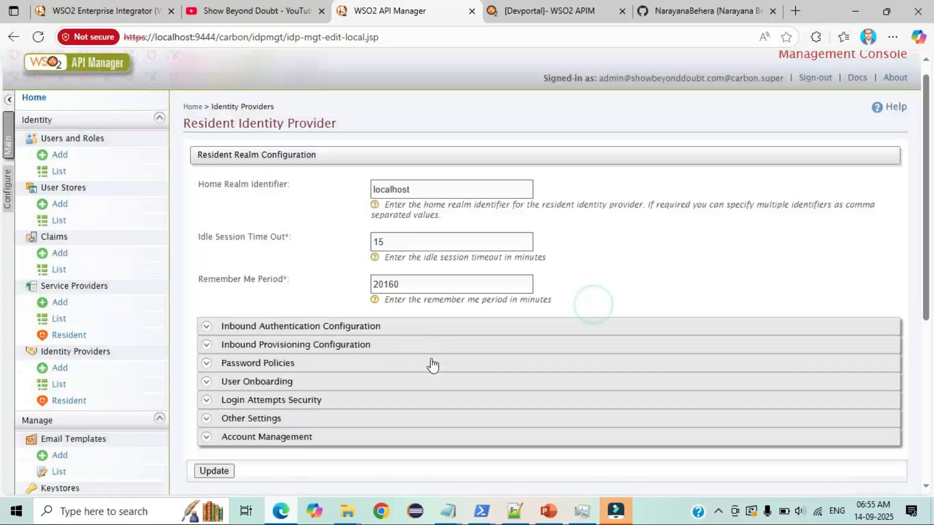
{"action": "scroll", "coordinate": [431, 365], "scroll_direction": "down", "scroll_amount": 3}
{"action": "left_click", "coordinate": [217, 323]}
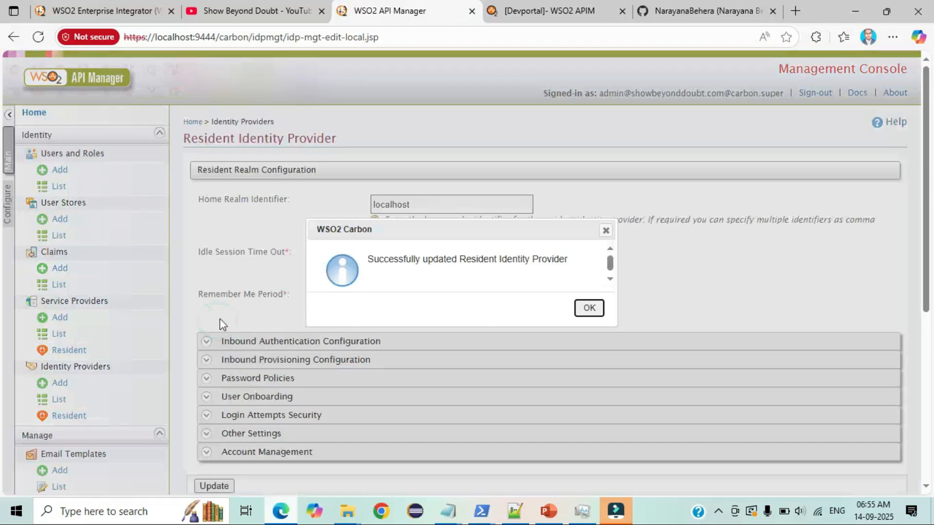
{"action": "left_click", "coordinate": [590, 308]}
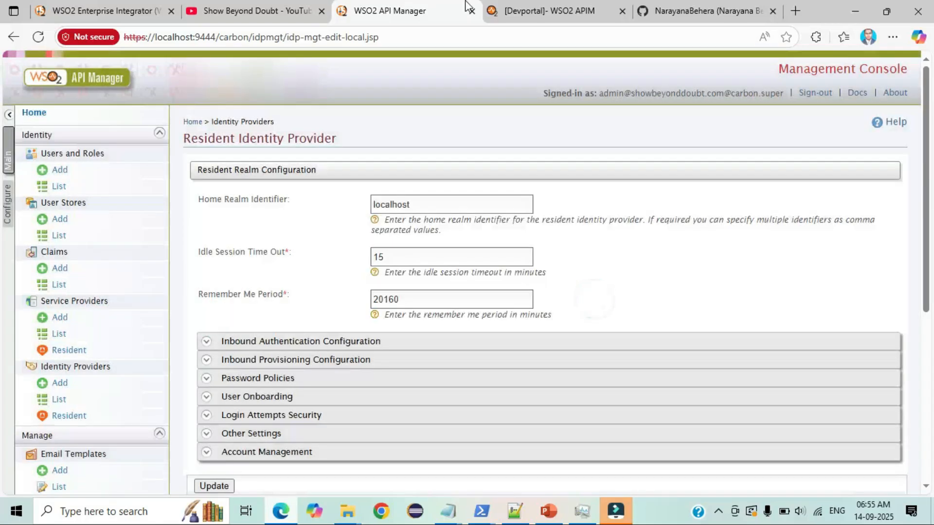
{"action": "left_click", "coordinate": [528, 13]}
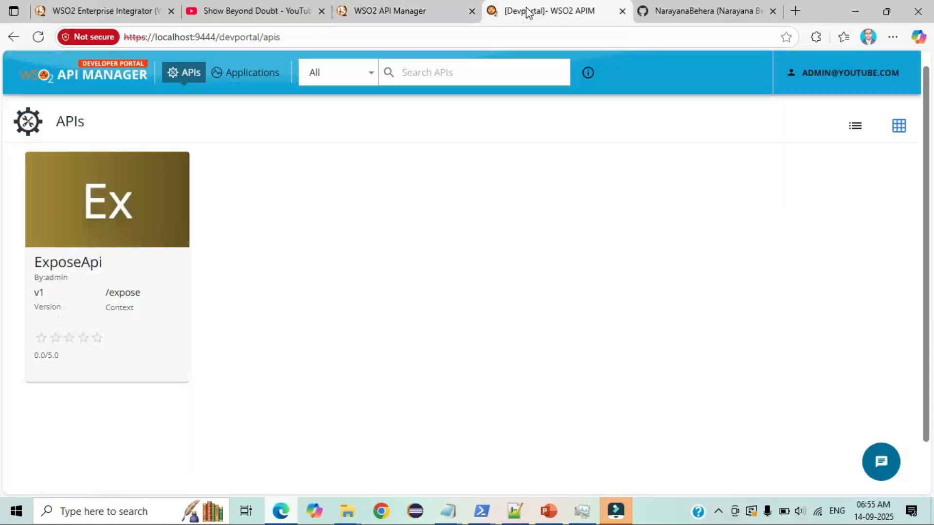
- Log out of the Developer Portal and fill sign-in with the test user's saved username and password
{"action": "left_click", "coordinate": [826, 77]}
{"action": "left_click", "coordinate": [805, 146]}
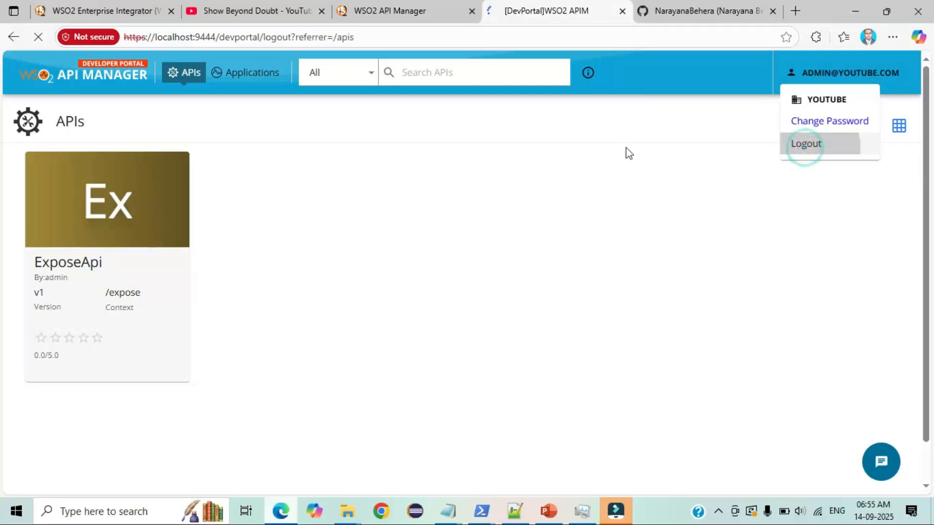
{"action": "left_click", "coordinate": [868, 71]}
{"action": "left_click", "coordinate": [497, 175]}
{"action": "key", "text": "ctrl+v"}
{"action": "left_click", "coordinate": [452, 214]}
{"action": "type", "text": "••••••••••••••"}
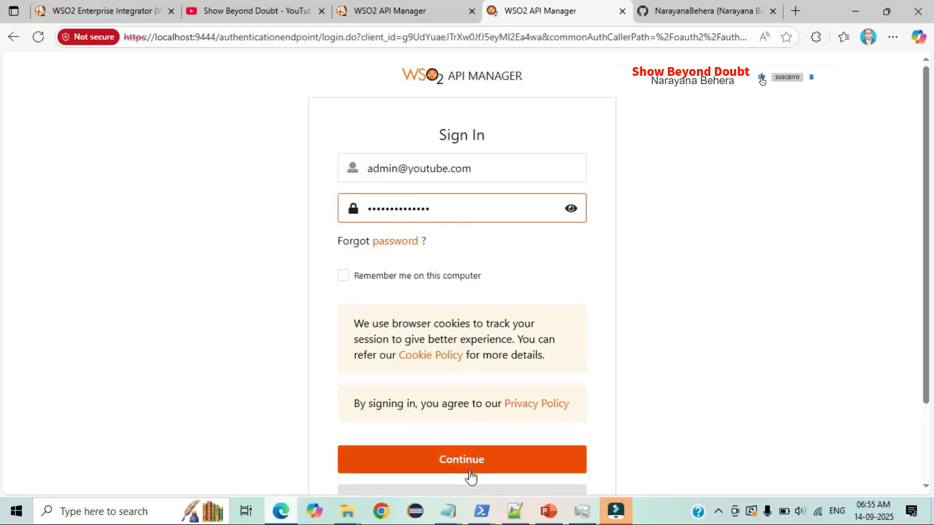
- Retry signing in several times with the pasted username and a password
{"action": "left_click", "coordinate": [468, 469]}
{"action": "left_click", "coordinate": [445, 232]}
{"action": "key", "text": "ctrl+v"}
{"action": "left_click", "coordinate": [465, 282]}
{"action": "type", "text": "••••••••"}
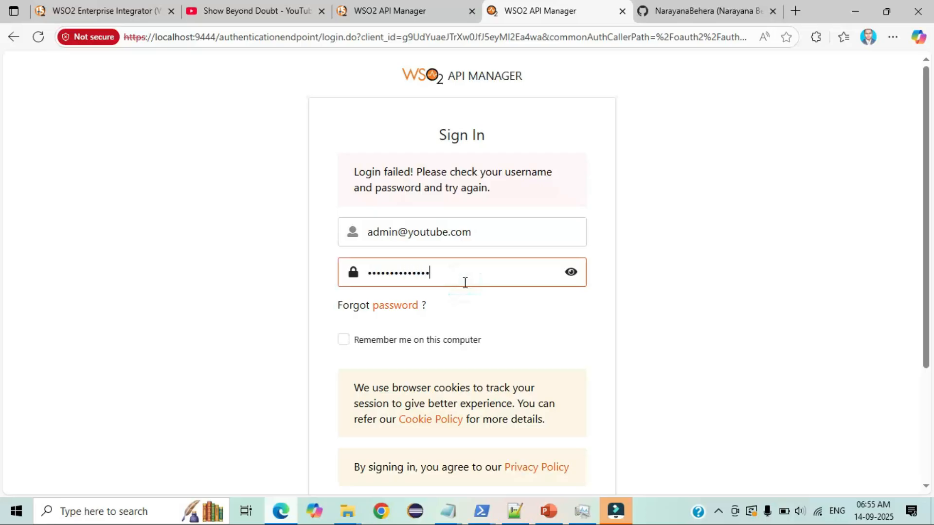
{"action": "scroll", "coordinate": [466, 283], "scroll_direction": "down", "scroll_amount": 1}
{"action": "left_click", "coordinate": [424, 458]}
{"action": "left_click", "coordinate": [456, 230]}
{"action": "key", "text": "Tab"}
{"action": "key", "text": "ctrl+v"}
{"action": "scroll", "coordinate": [539, 337], "scroll_direction": "down", "scroll_amount": 3}
{"action": "left_click", "coordinate": [480, 354]}
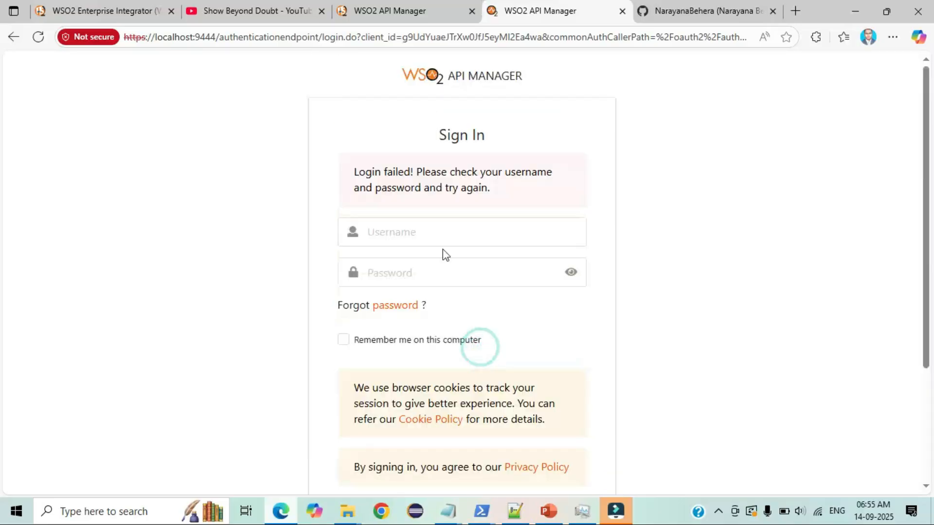
- Sign in twice more with the test user's e-mail and password typed in
{"action": "left_click", "coordinate": [449, 225]}
{"action": "left_click", "coordinate": [448, 271]}
{"action": "type", "text": "••••••"}
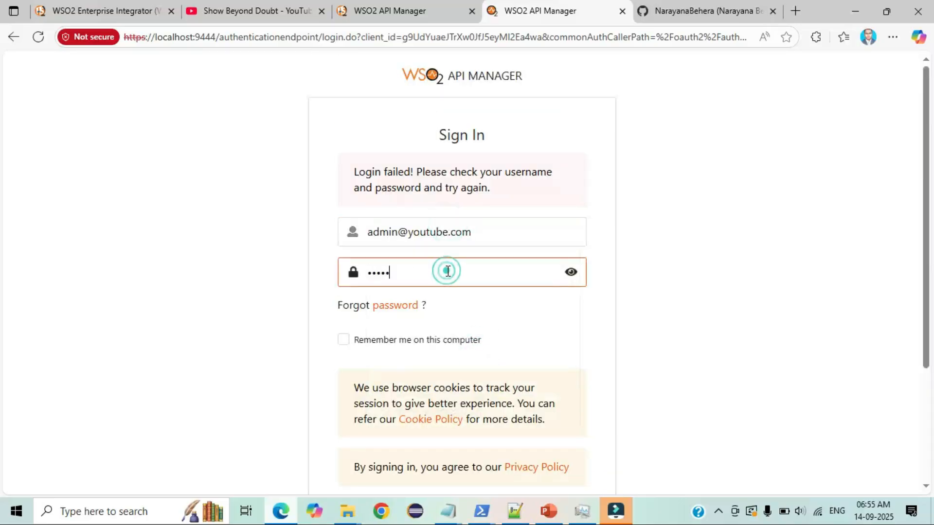
{"action": "type", "text": "•••••"}
{"action": "scroll", "coordinate": [565, 341], "scroll_direction": "down", "scroll_amount": 3}
{"action": "left_click", "coordinate": [496, 361]}
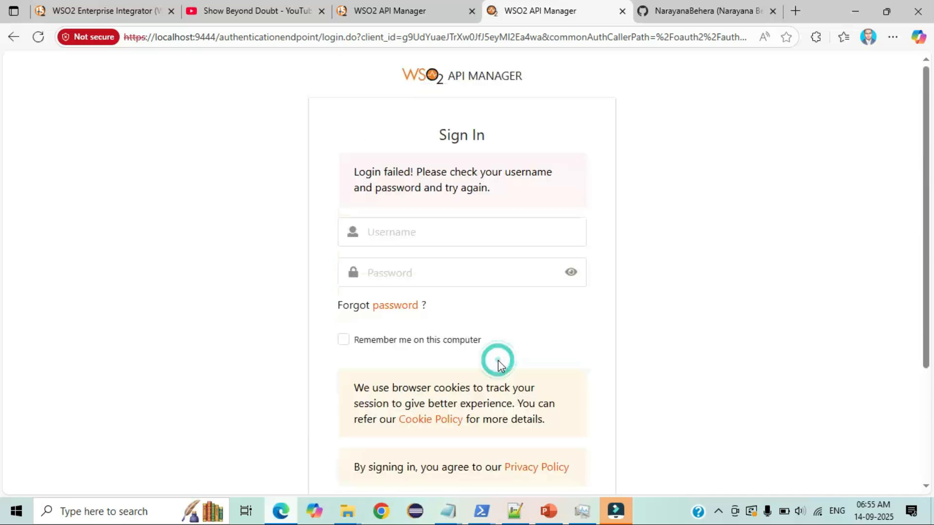
{"action": "left_click", "coordinate": [457, 231]}
{"action": "key", "text": "Tab"}
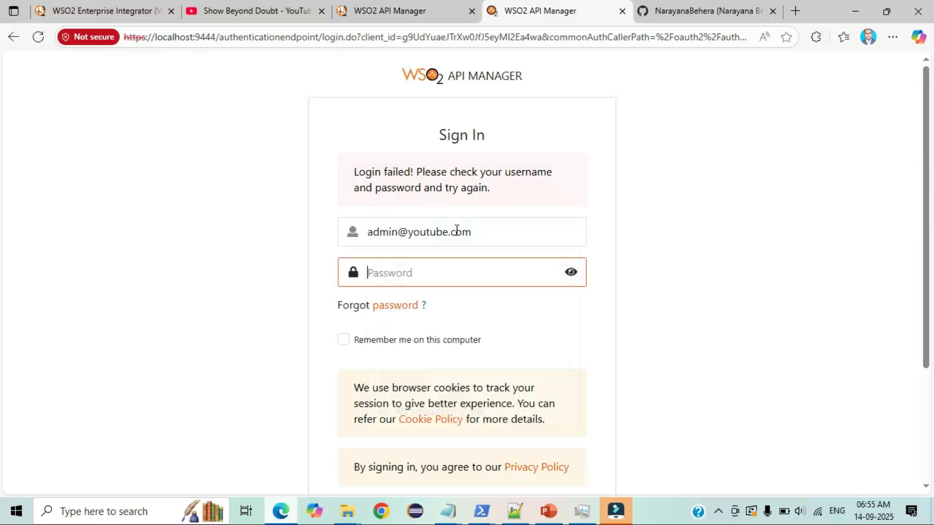
{"action": "type", "text": "••••••••••"}
{"action": "scroll", "coordinate": [550, 333], "scroll_direction": "down", "scroll_amount": 3}
{"action": "left_click", "coordinate": [488, 360]}
- Re-enter the locked user's password and resubmit the sign-in form twice
{"action": "left_click", "coordinate": [436, 259]}
{"action": "type", "text": "•••••••••••••••"}
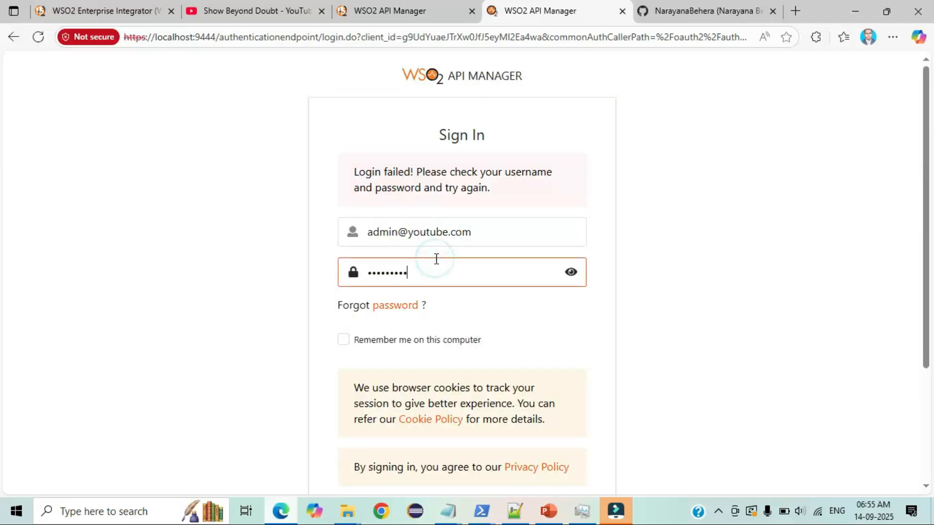
{"action": "scroll", "coordinate": [459, 343], "scroll_direction": "down", "scroll_amount": 3}
{"action": "left_click", "coordinate": [453, 365]}
{"action": "left_click", "coordinate": [508, 278]}
{"action": "scroll", "coordinate": [477, 378], "scroll_direction": "down", "scroll_amount": 3}
{"action": "left_click", "coordinate": [465, 372]}
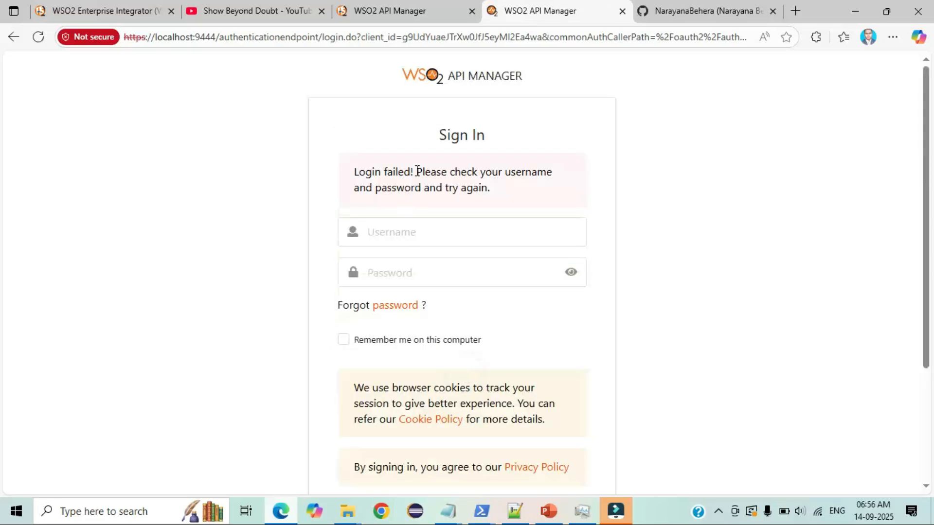
- Retry sign-in once more and confirm the 'Login failed!' message appears
{"action": "left_click", "coordinate": [426, 229]}
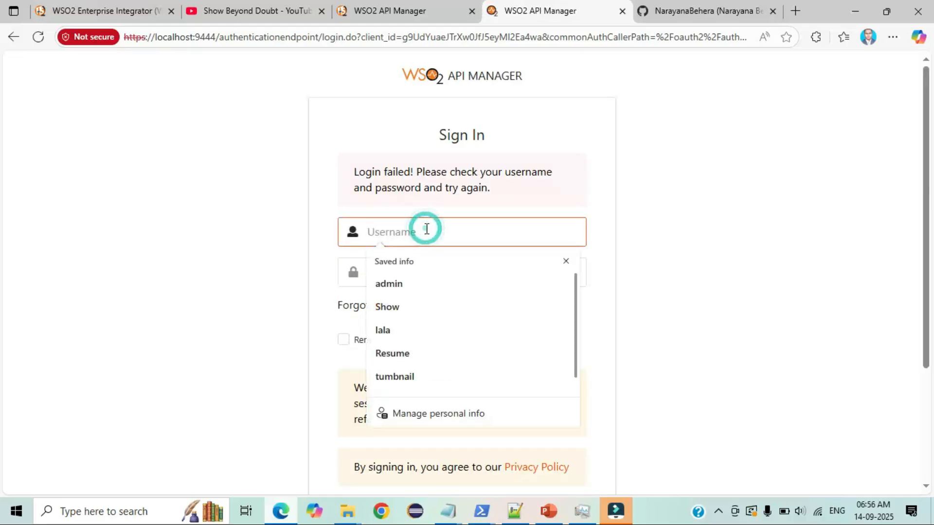
{"action": "key", "text": "ctrl+v"}
{"action": "type", "text": "admin"}
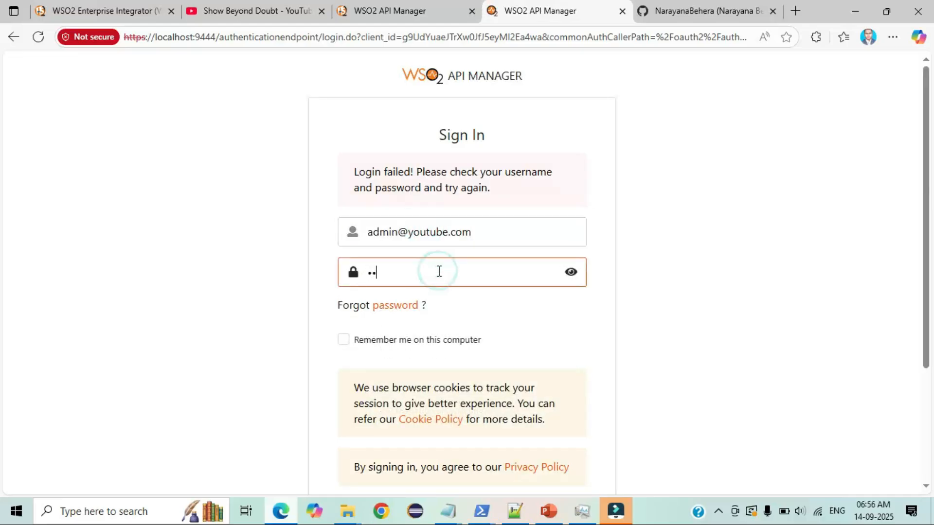
{"action": "key", "text": "Return"}
{"action": "left_click_drag", "start_coordinate": [355, 172], "coordinate": [492, 200]}
{"action": "left_click", "coordinate": [492, 196]}
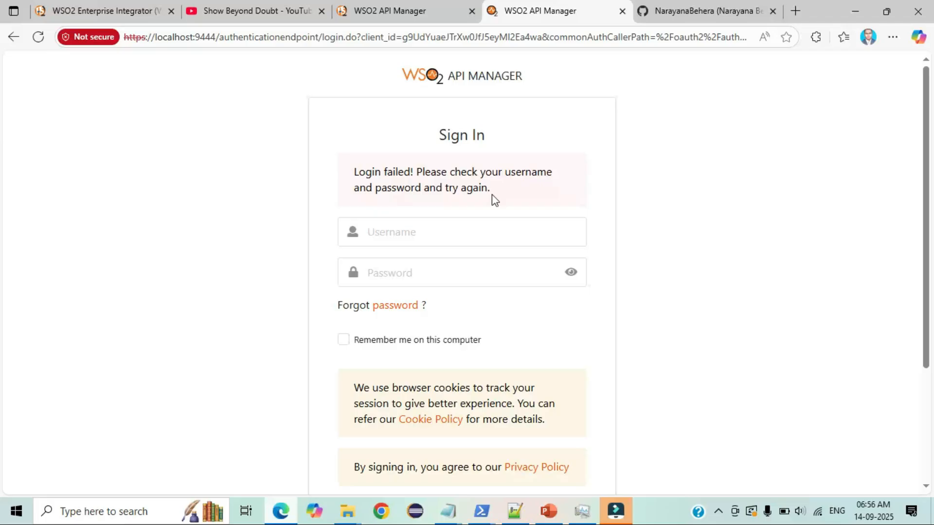
- In the Management Console, go to Users and Roles > List > Users and locate the test user
{"action": "left_click", "coordinate": [372, 11]}
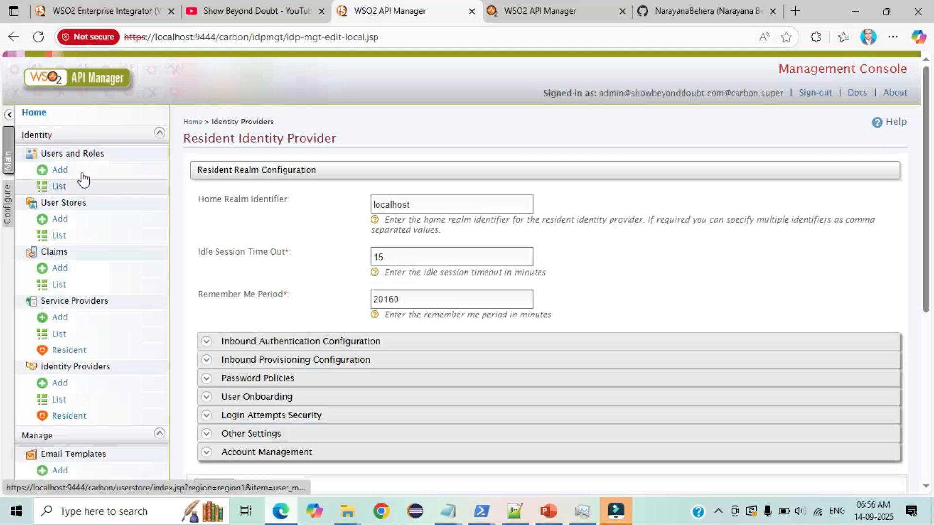
{"action": "left_click_drag", "start_coordinate": [38, 155], "coordinate": [121, 157]}
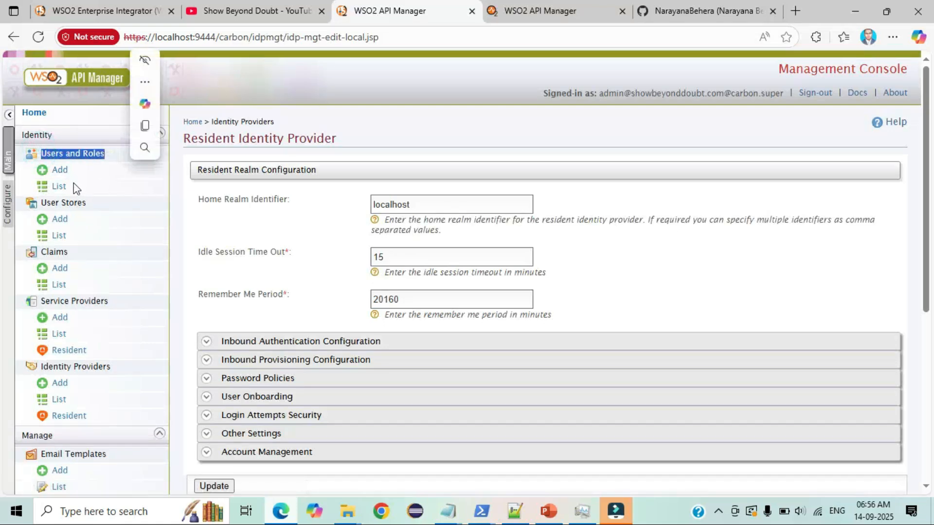
{"action": "left_click", "coordinate": [58, 186]}
{"action": "left_click", "coordinate": [227, 178]}
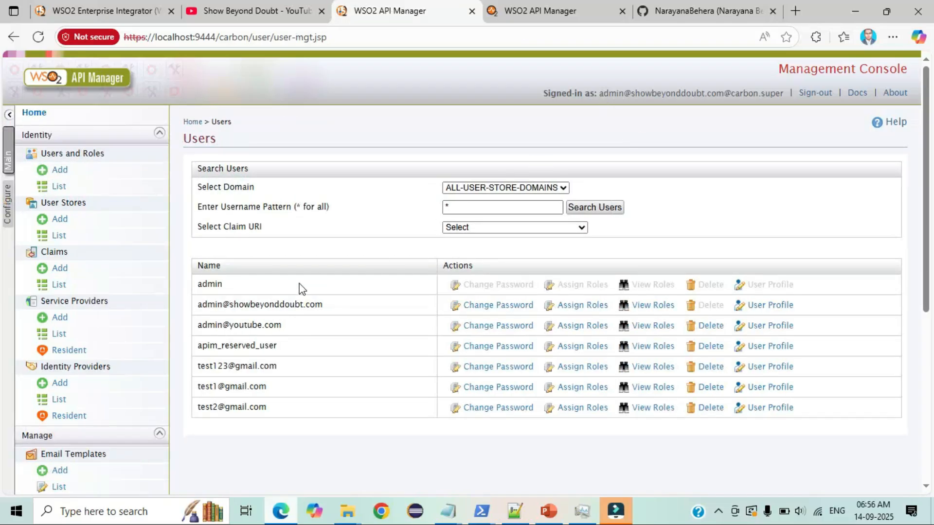
{"action": "left_click_drag", "start_coordinate": [199, 326], "coordinate": [309, 329]}
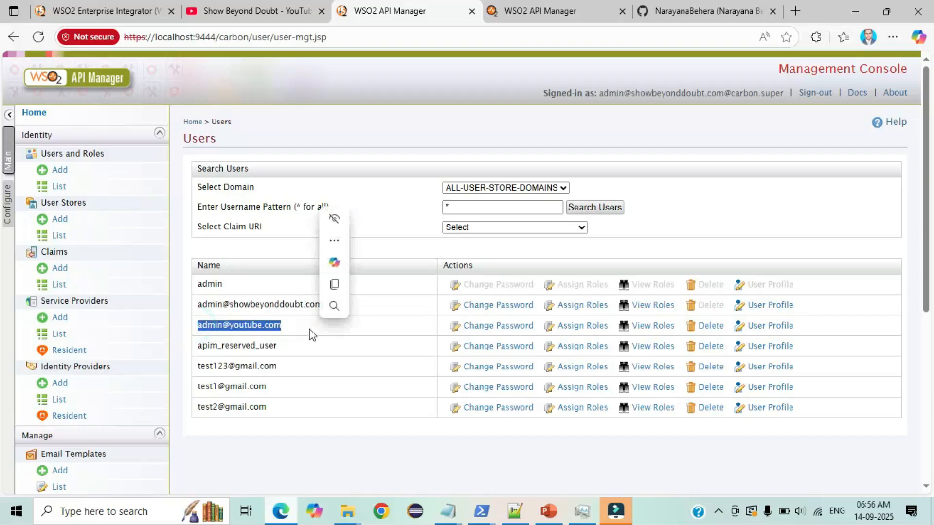
- Open the test user's default profile, then cancel back to its profiles list
{"action": "left_click", "coordinate": [756, 326]}
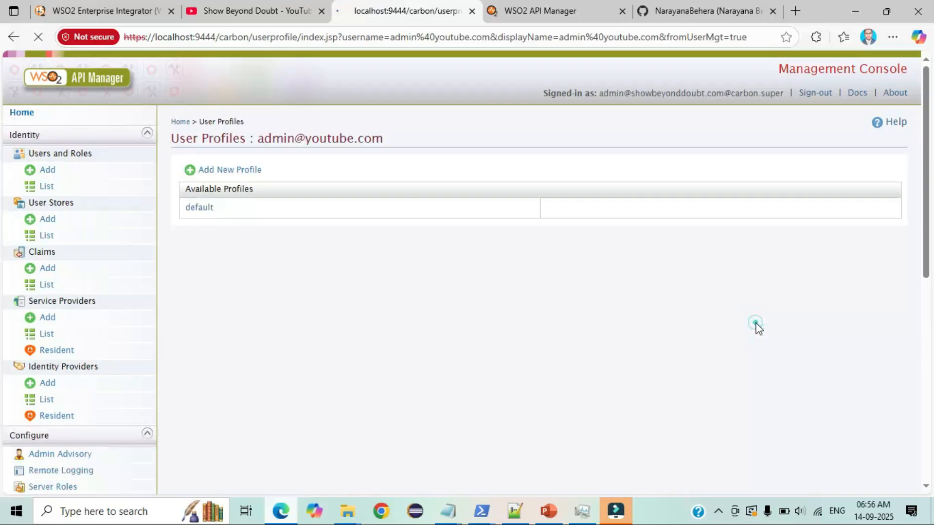
{"action": "left_click", "coordinate": [217, 208]}
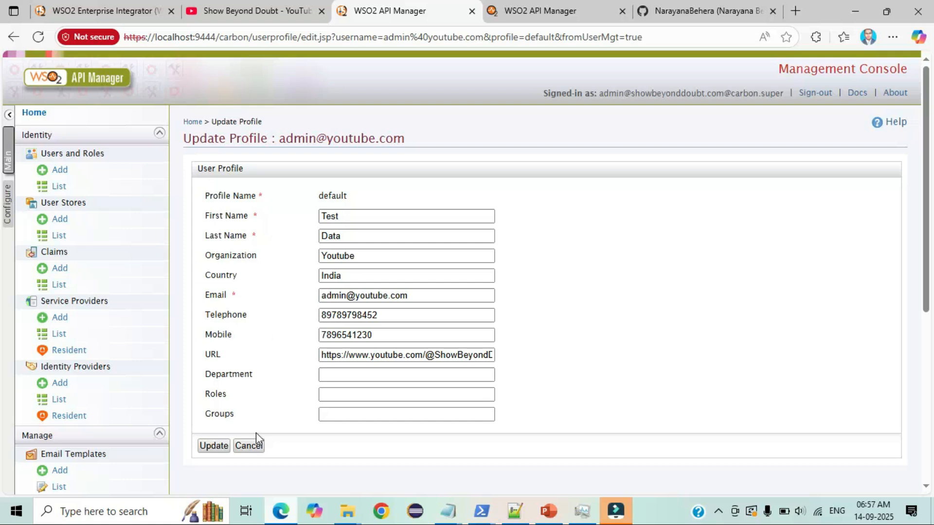
{"action": "left_click", "coordinate": [250, 447]}
{"action": "left_click_drag", "start_coordinate": [77, 253], "coordinate": [45, 250]}
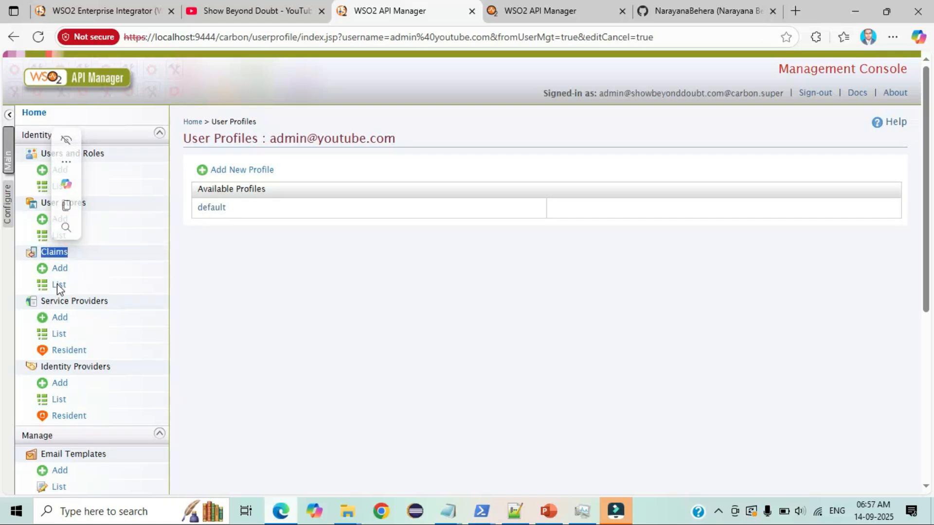
- Open Claims > List to view the available claim dialects
{"action": "left_click", "coordinate": [57, 284]}
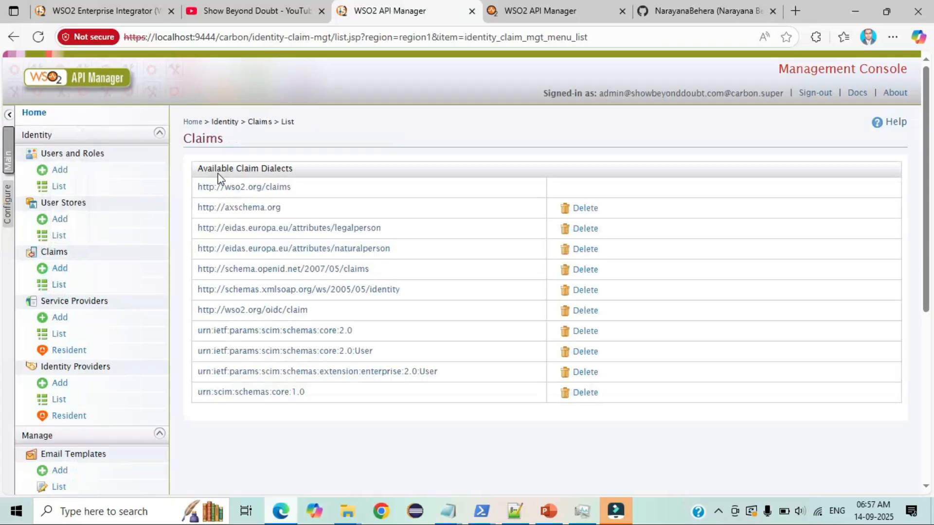
{"action": "left_click_drag", "start_coordinate": [197, 168], "coordinate": [293, 169]}
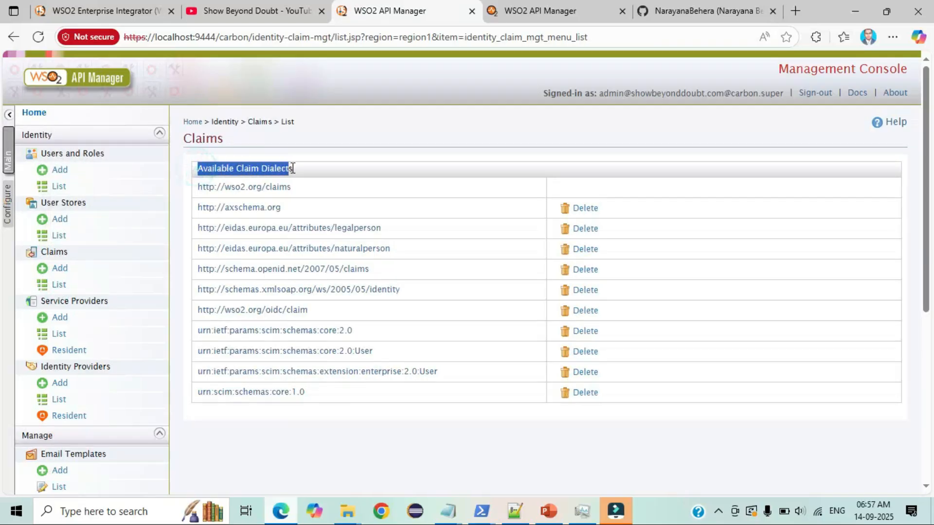
{"action": "left_click", "coordinate": [294, 168]}
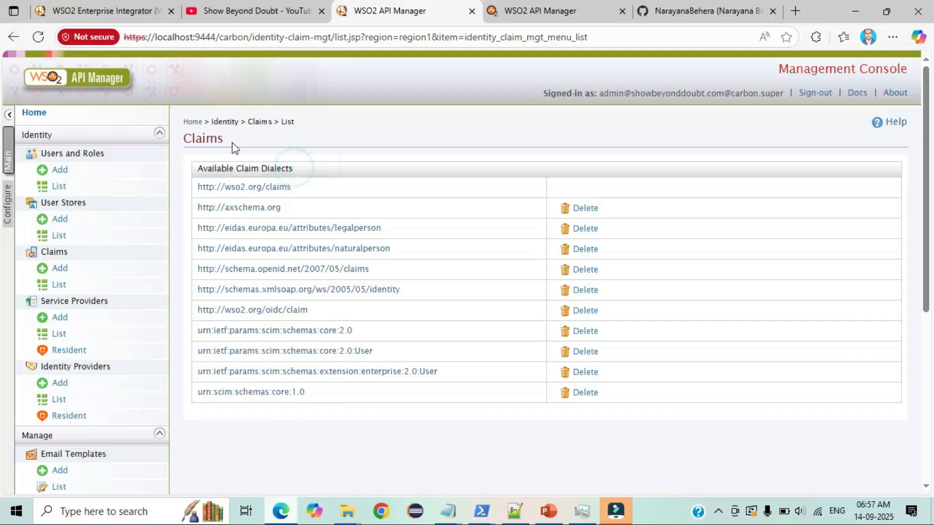
{"action": "left_click_drag", "start_coordinate": [232, 142], "coordinate": [182, 135]}
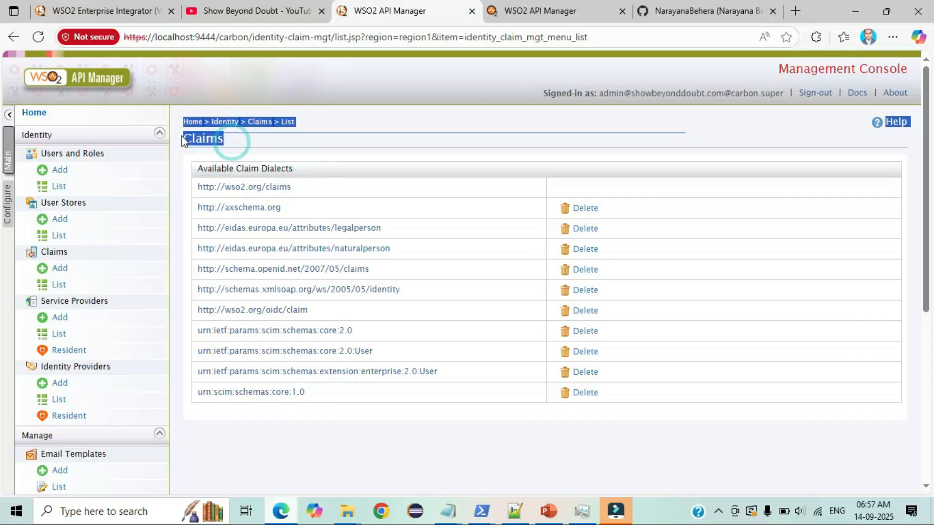
{"action": "left_click", "coordinate": [298, 191]}
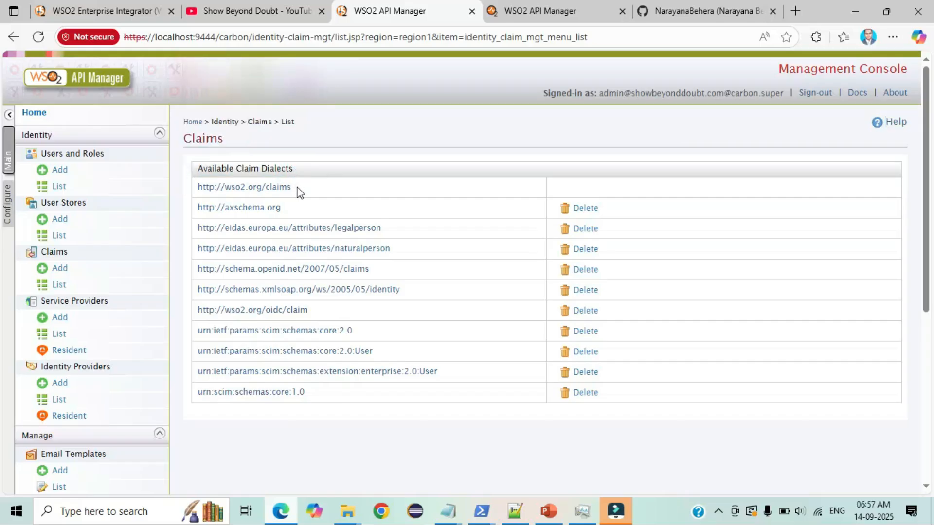
{"action": "left_click", "coordinate": [267, 189]}
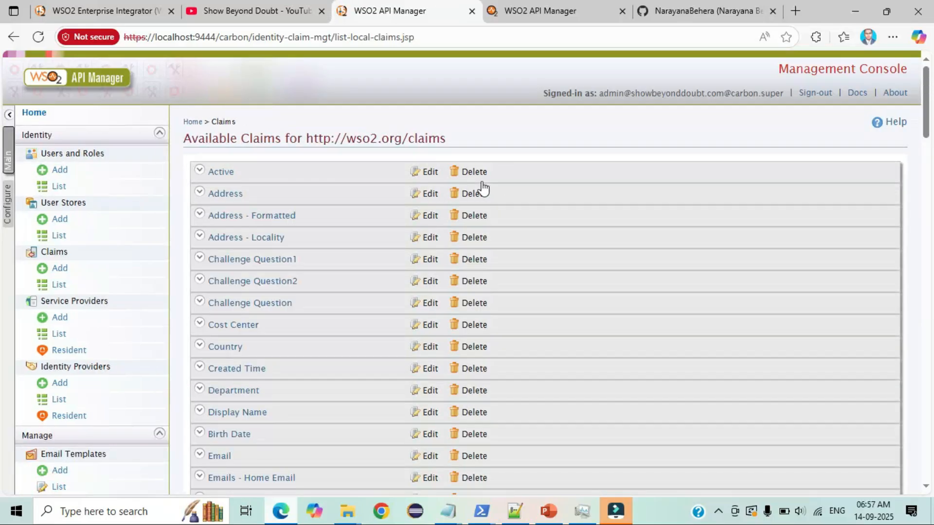
{"action": "left_click_drag", "start_coordinate": [456, 141], "coordinate": [408, 138]}
{"action": "left_click", "coordinate": [498, 136]}
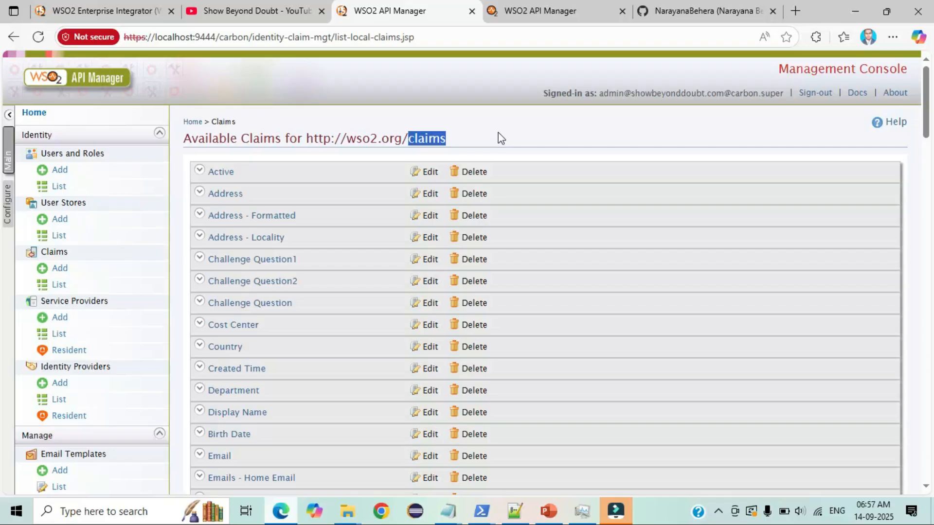
{"action": "scroll", "coordinate": [500, 136], "scroll_direction": "down", "scroll_amount": 10}
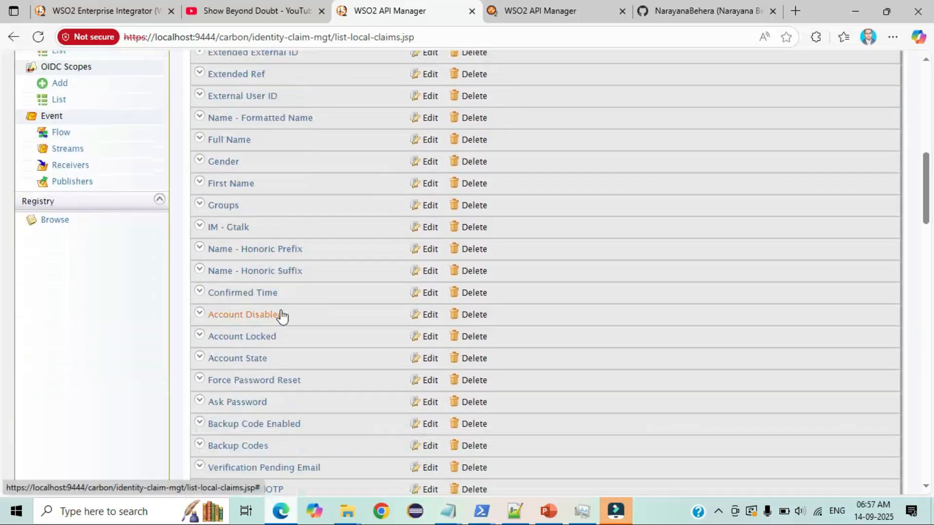
{"action": "scroll", "coordinate": [282, 316], "scroll_direction": "down", "scroll_amount": 1}
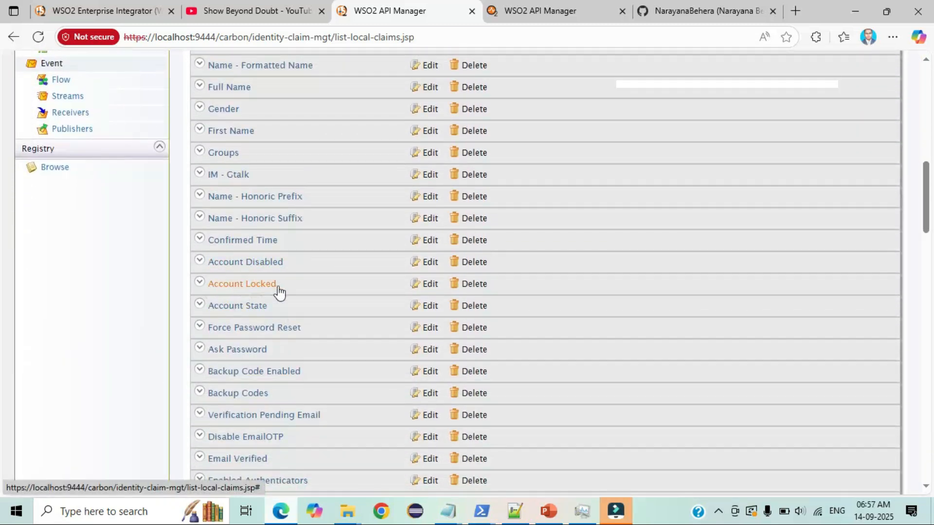
{"action": "left_click", "coordinate": [430, 283]}
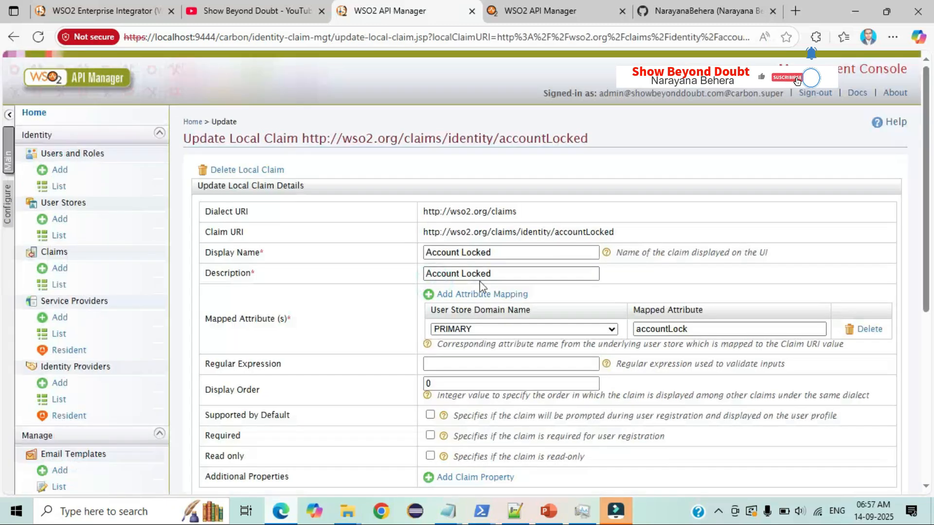
- Change Account Locked's display order from 0 to 1, tick Supported by Default, and update
{"action": "scroll", "coordinate": [479, 284], "scroll_direction": "down", "scroll_amount": 3}
{"action": "left_click_drag", "start_coordinate": [203, 231], "coordinate": [268, 234]}
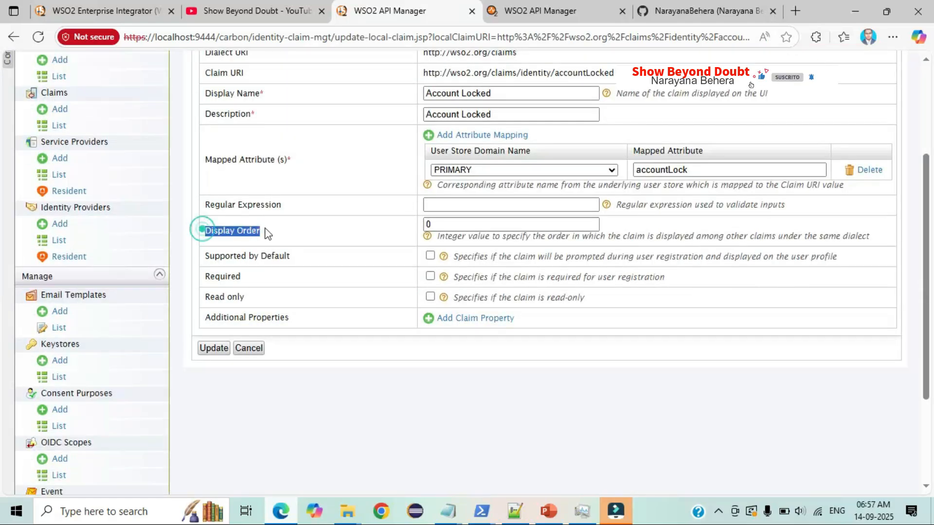
{"action": "left_click", "coordinate": [435, 224]}
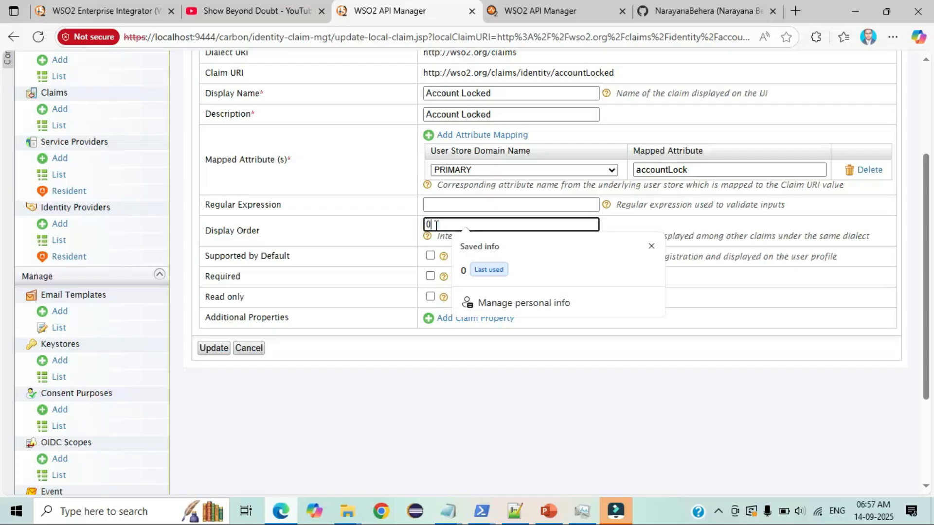
{"action": "left_click_drag", "start_coordinate": [435, 227], "coordinate": [411, 230]}
{"action": "type", "text": "1"}
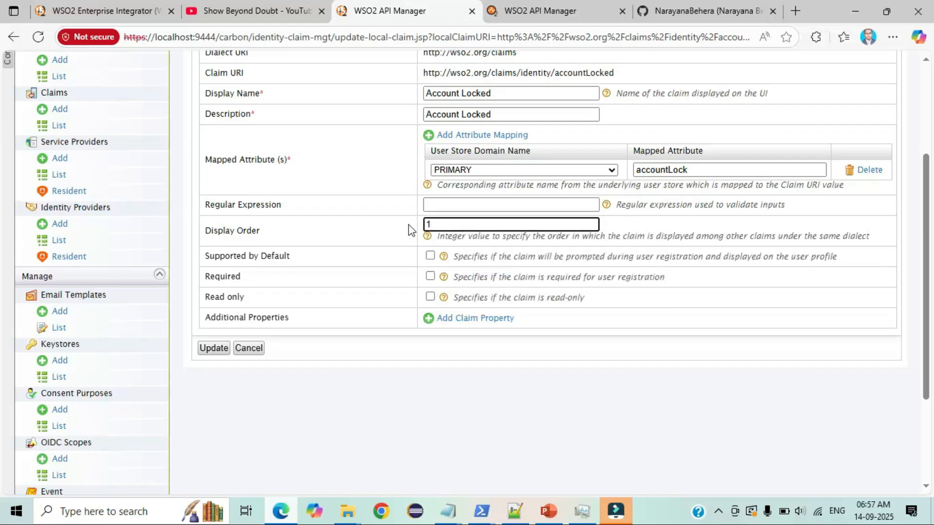
{"action": "left_click", "coordinate": [432, 261]}
{"action": "left_click", "coordinate": [431, 258]}
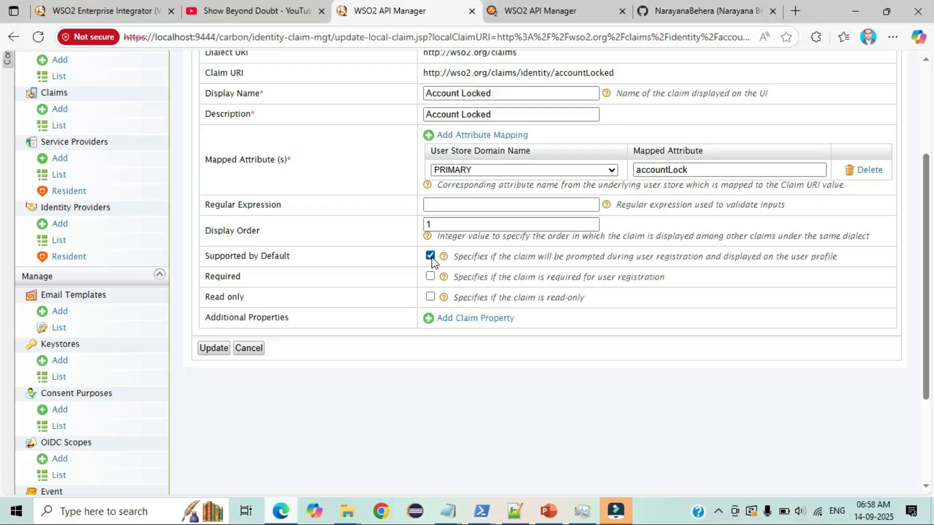
{"action": "double_click", "coordinate": [235, 276]}
{"action": "left_click", "coordinate": [214, 348]}
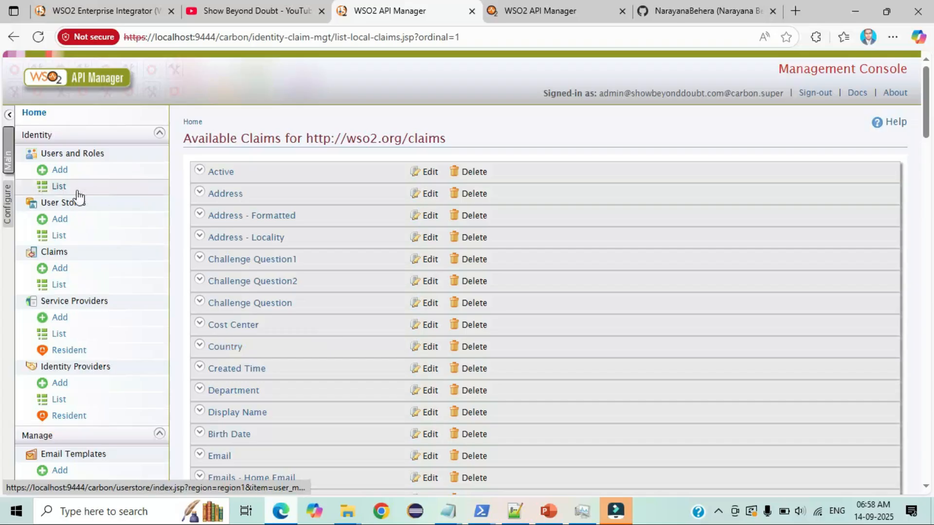
- Go to Users and Roles > List > Users and open the test user's profiles
{"action": "left_click_drag", "start_coordinate": [44, 152], "coordinate": [117, 160]}
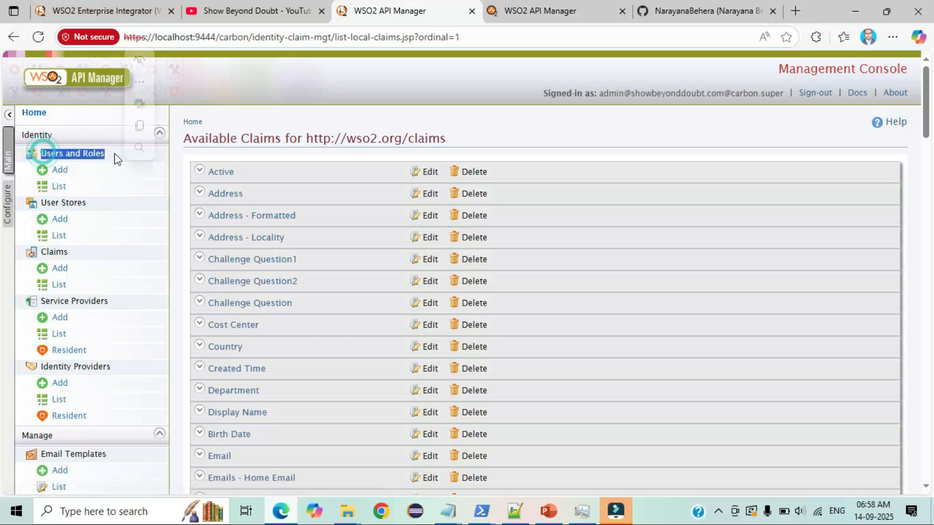
{"action": "left_click", "coordinate": [60, 185]}
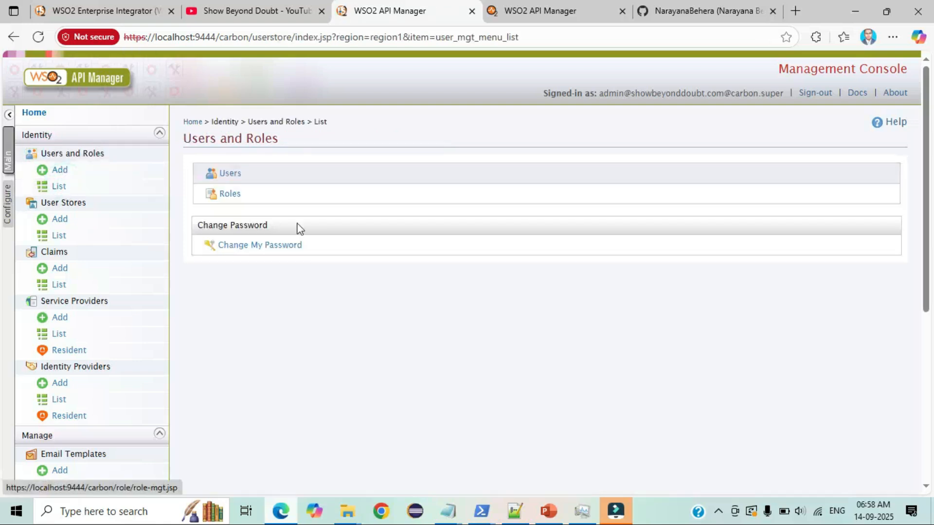
{"action": "left_click", "coordinate": [232, 173]}
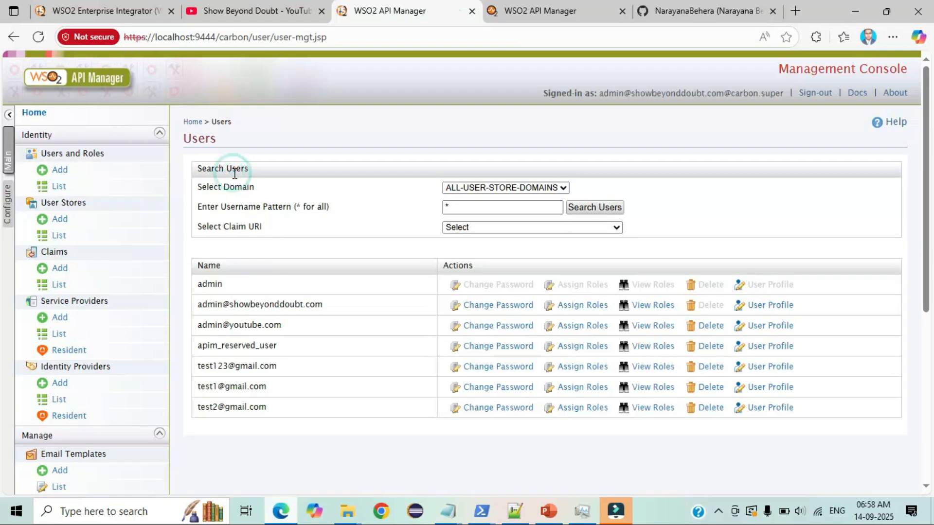
{"action": "left_click_drag", "start_coordinate": [281, 325], "coordinate": [198, 326]}
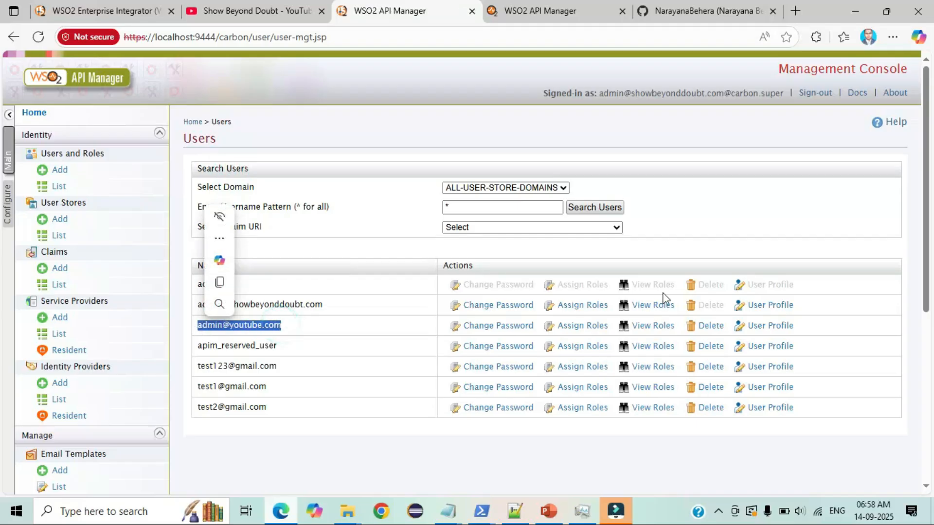
{"action": "left_click", "coordinate": [767, 330]}
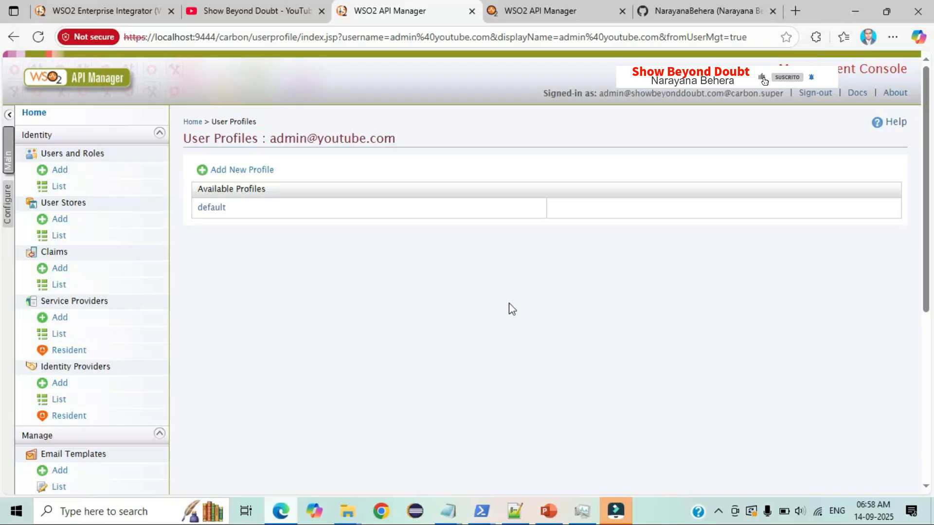
- In the default profile, toggle Account Locked off and on, leaving it ticked
{"action": "left_click", "coordinate": [221, 214]}
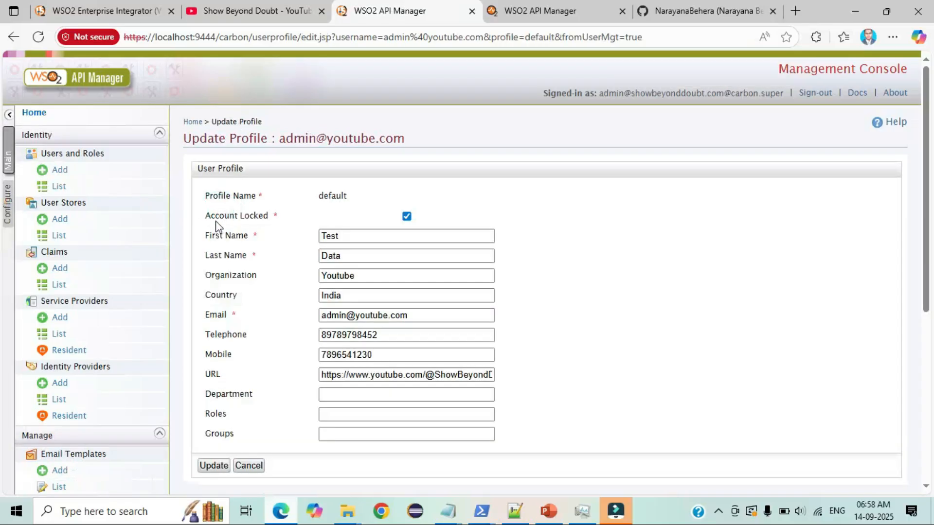
{"action": "left_click_drag", "start_coordinate": [206, 215], "coordinate": [281, 222]}
{"action": "left_click", "coordinate": [422, 218]}
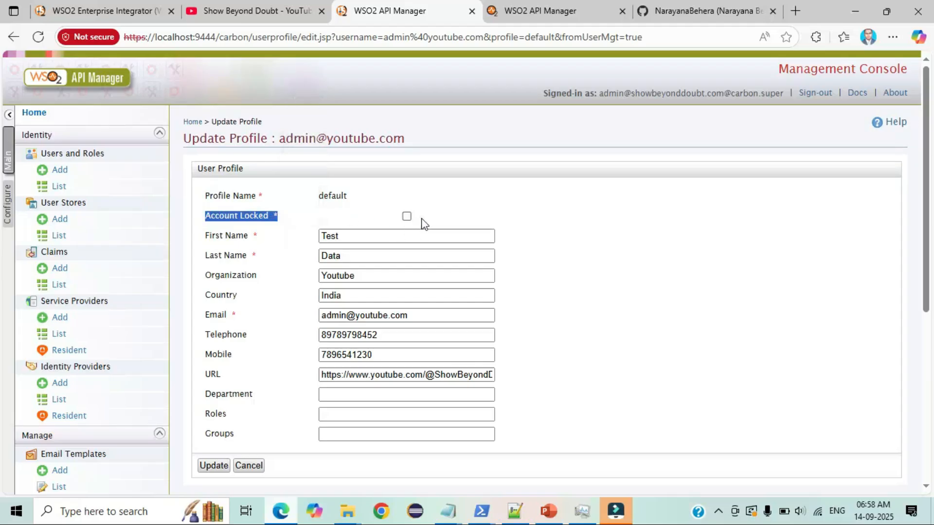
{"action": "left_click", "coordinate": [421, 218]}
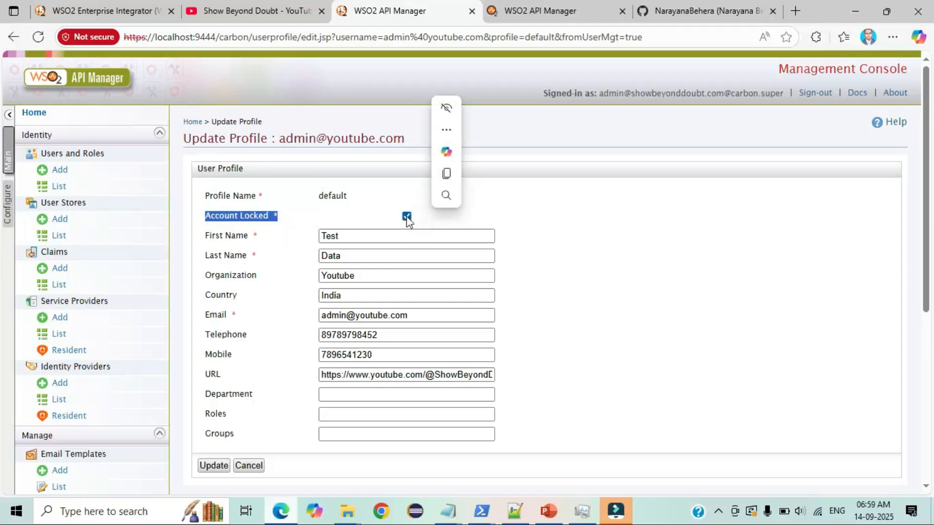
{"action": "left_click", "coordinate": [407, 217]}
{"action": "left_click", "coordinate": [406, 217]}
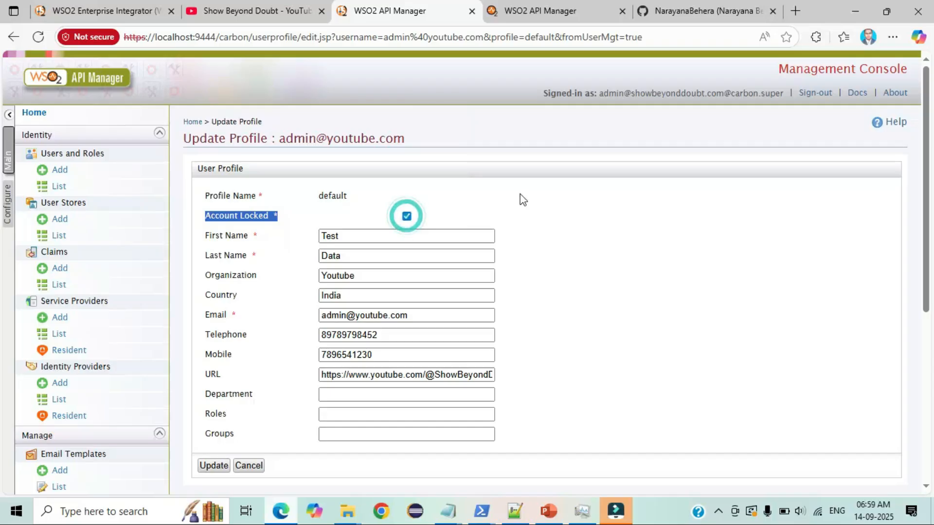
{"action": "left_click", "coordinate": [521, 198]}
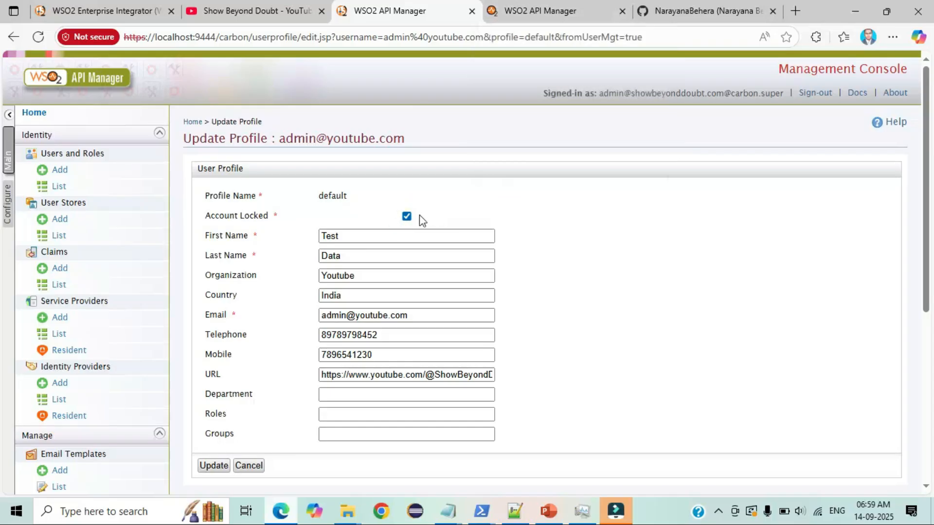
- In Notepad, write the test account's e-mail and password on separate lines
{"action": "key", "text": "alt+Tab"}
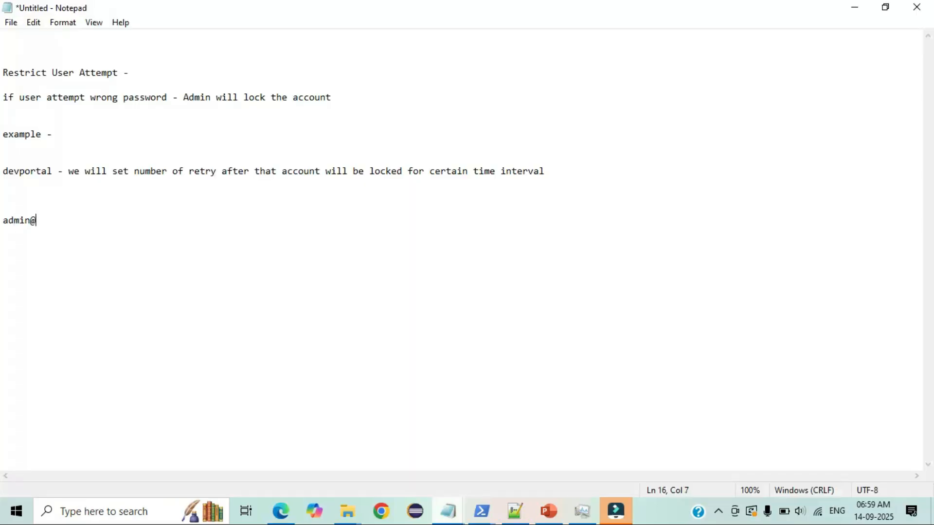
{"action": "key", "text": "Return"}
{"action": "type", "text": "Admi"}
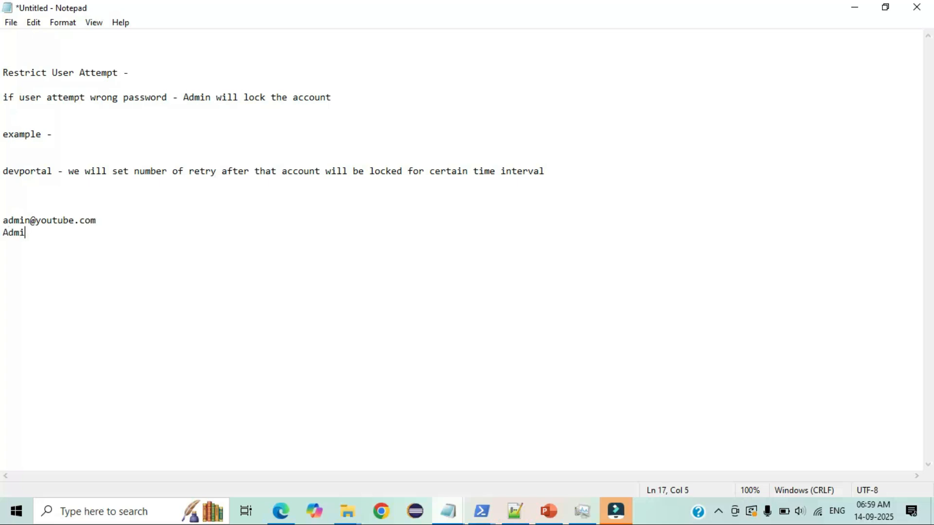
{"action": "type", "text": "n#123"}
- Copy the e-mail and paste it into the Developer Portal Username field
{"action": "double_click", "coordinate": [94, 218]}
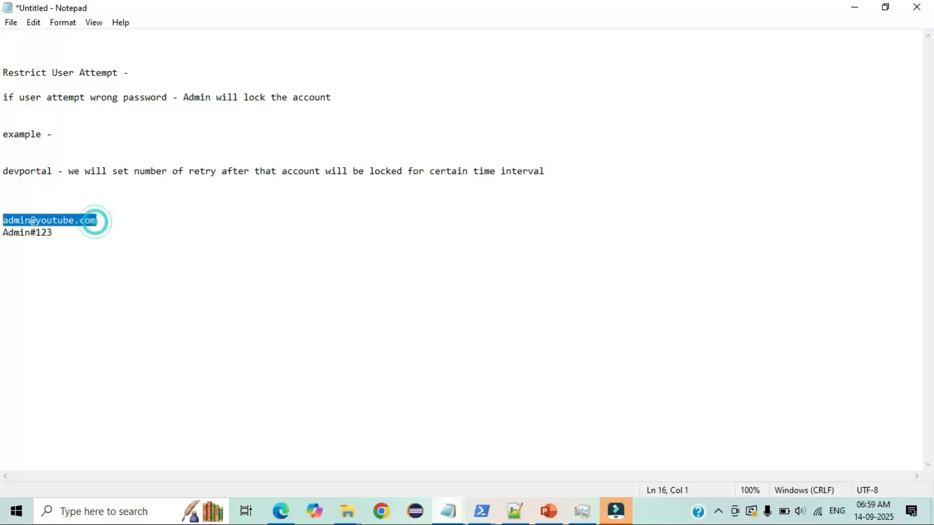
{"action": "double_click", "coordinate": [104, 217]}
{"action": "key", "text": "ctrl+c"}
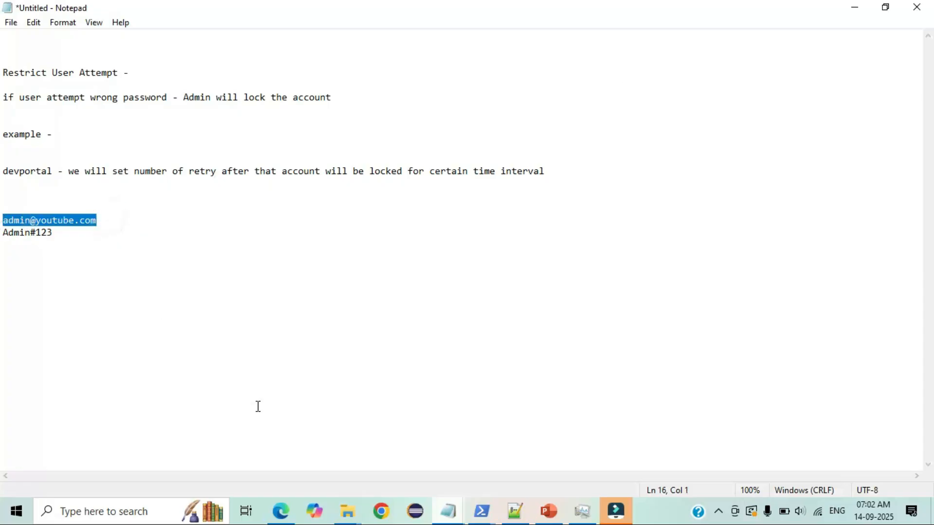
{"action": "left_click", "coordinate": [285, 521]}
{"action": "left_click", "coordinate": [441, 229]}
{"action": "key", "text": "ctrl+v"}
- Select the password line in the notes and return to the sign-in Password field
{"action": "left_click", "coordinate": [449, 511]}
{"action": "left_click", "coordinate": [137, 273]}
{"action": "left_click_drag", "start_coordinate": [59, 233], "coordinate": [2, 233]}
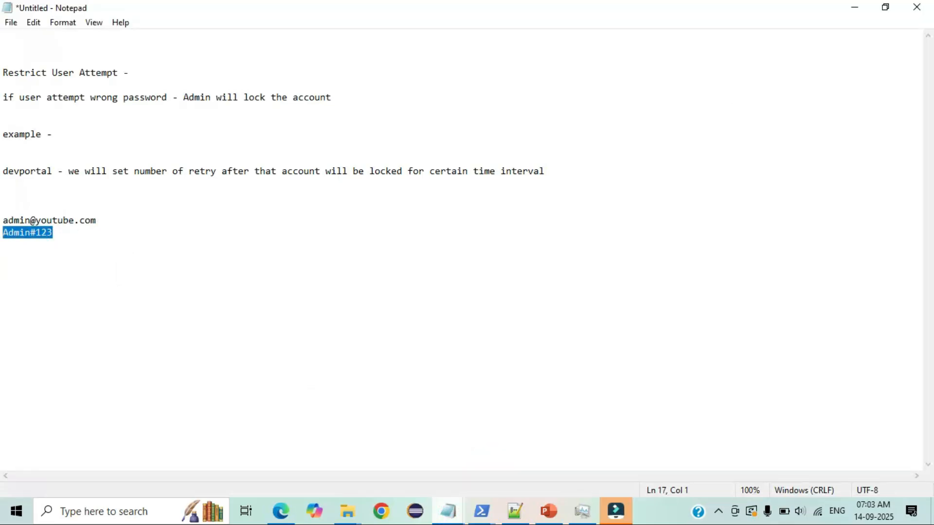
{"action": "left_click", "coordinate": [281, 510]}
{"action": "left_click", "coordinate": [455, 282]}
- Paste the password and sign in, confirm 'Login failed!', then return to the console profile
{"action": "key", "text": "ctrl+v"}
{"action": "scroll", "coordinate": [511, 293], "scroll_direction": "down", "scroll_amount": 3}
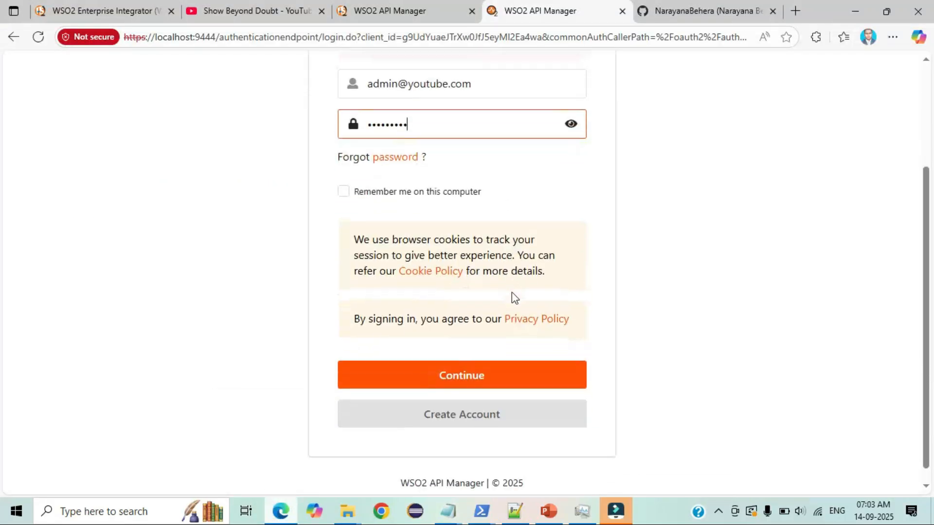
{"action": "left_click", "coordinate": [472, 387]}
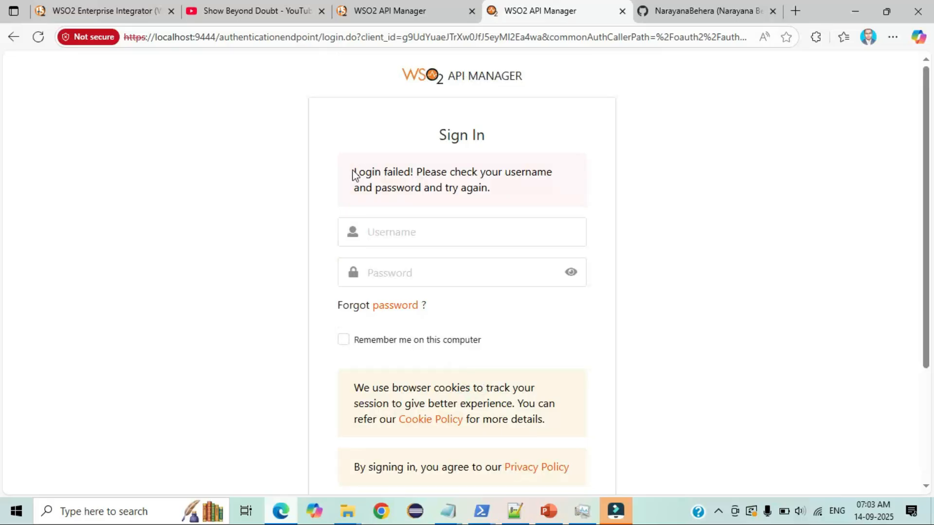
{"action": "left_click_drag", "start_coordinate": [354, 174], "coordinate": [541, 191]}
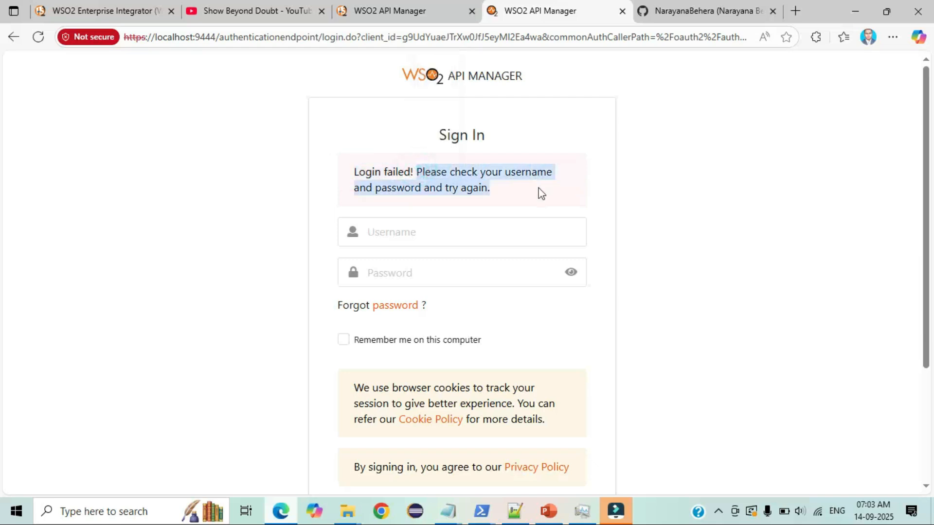
{"action": "left_click", "coordinate": [538, 190]}
{"action": "scroll", "coordinate": [515, 163], "scroll_direction": "down", "scroll_amount": 1}
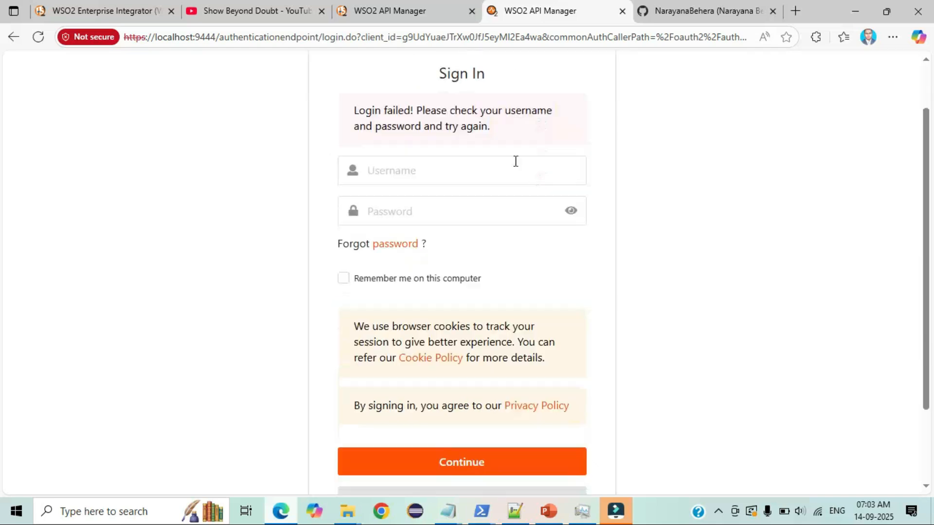
{"action": "left_click", "coordinate": [388, 19]}
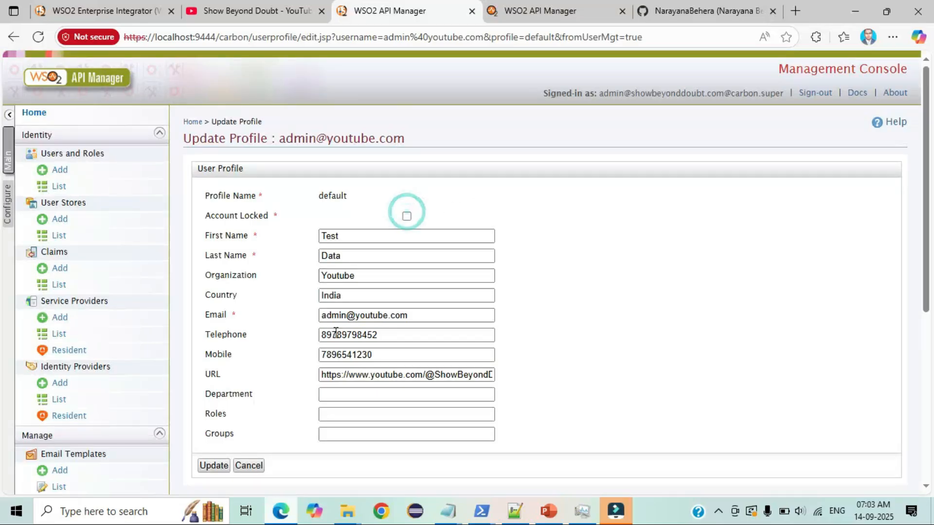
- Save the test user's profile with Account Locked off and dismiss the confirmation
{"action": "scroll", "coordinate": [389, 326], "scroll_direction": "down", "scroll_amount": 3}
{"action": "left_click", "coordinate": [206, 402]}
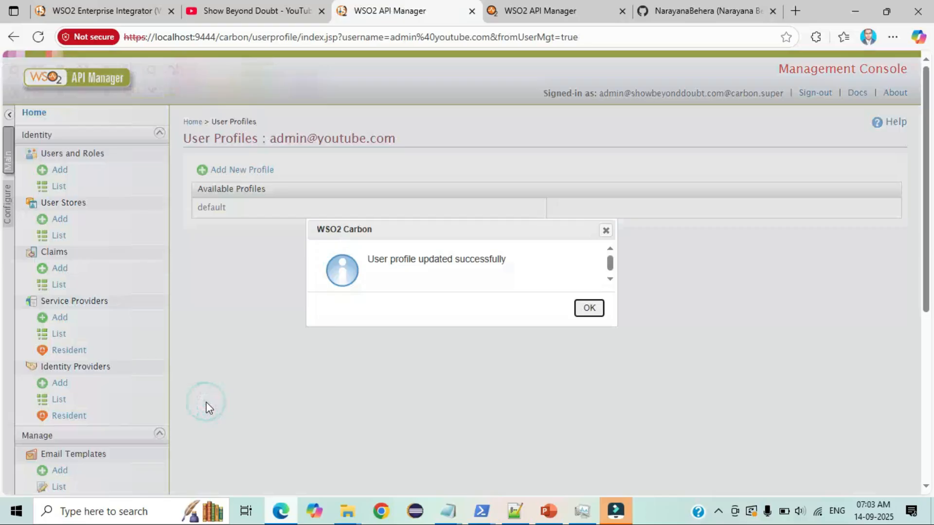
{"action": "left_click_drag", "start_coordinate": [368, 256], "coordinate": [514, 256]}
{"action": "left_click", "coordinate": [590, 308]}
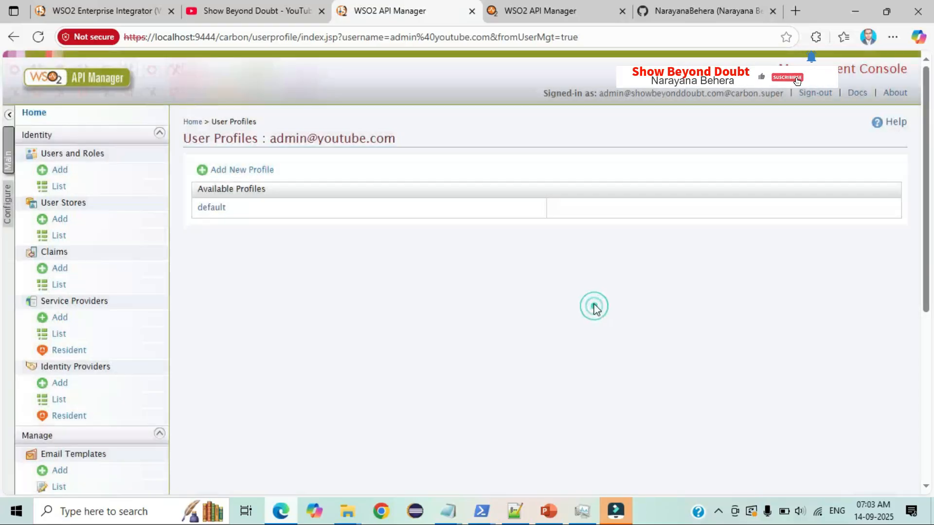
- Sign in to the Developer Portal as the unlocked test user with the noted credentials
{"action": "left_click", "coordinate": [517, 10]}
{"action": "mouse_move", "coordinate": [448, 511]}
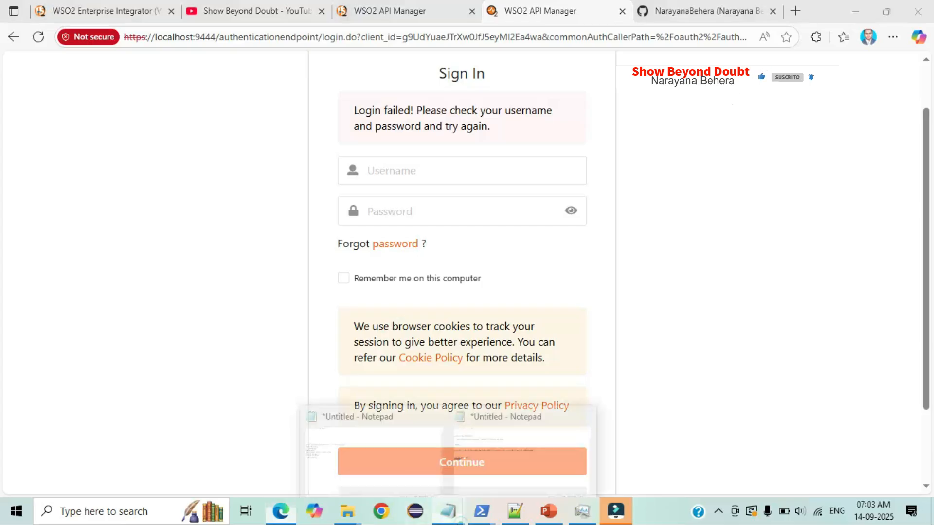
{"action": "left_click", "coordinate": [484, 466]}
{"action": "left_click", "coordinate": [186, 253]}
{"action": "left_click_drag", "start_coordinate": [116, 222], "coordinate": [2, 222]}
{"action": "left_click", "coordinate": [282, 506]}
{"action": "mouse_move", "coordinate": [449, 511]}
{"action": "left_click", "coordinate": [488, 460]}
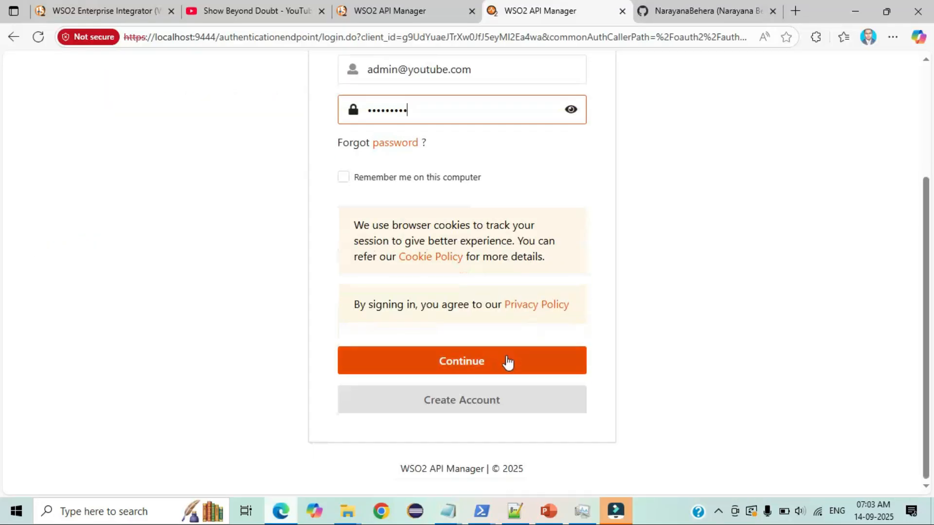
{"action": "left_click", "coordinate": [507, 362]}
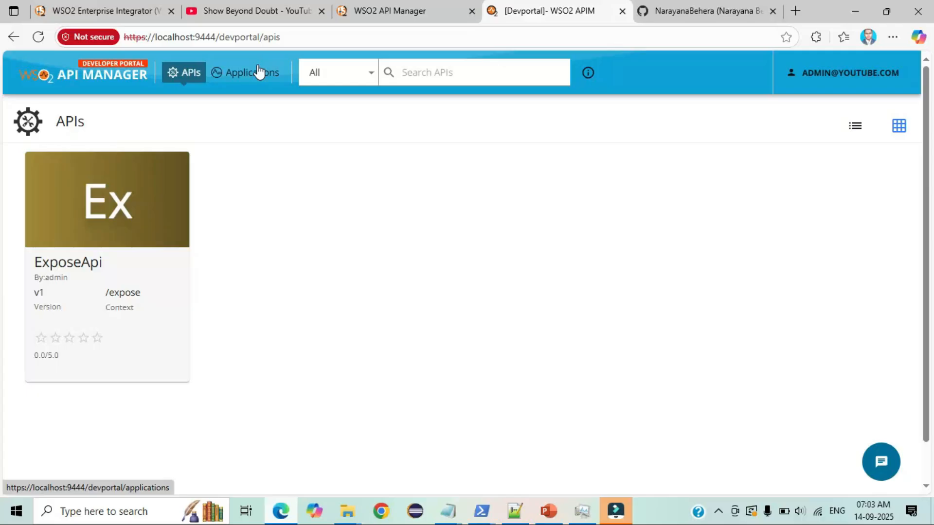
- Return to the console, then bring up the YouTube channel's Videos page
{"action": "left_click", "coordinate": [381, 13]}
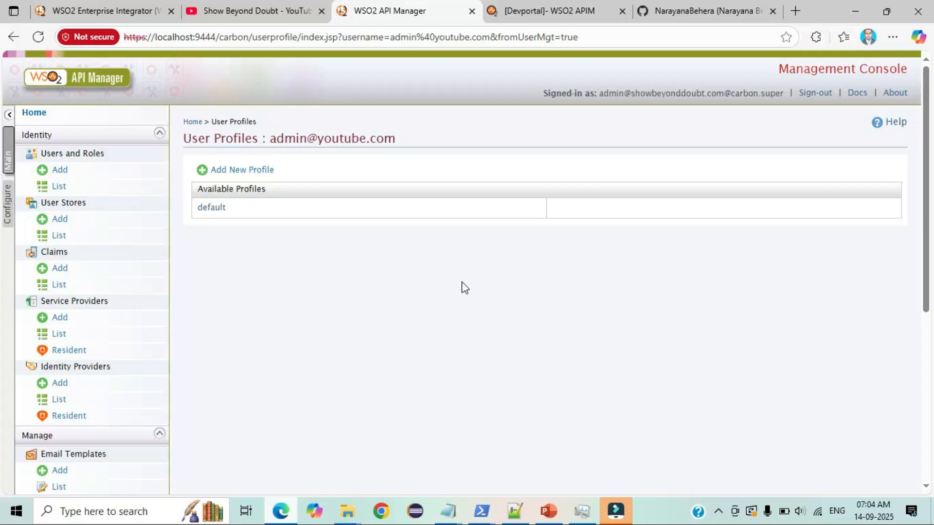
{"action": "left_click", "coordinate": [245, 7]}
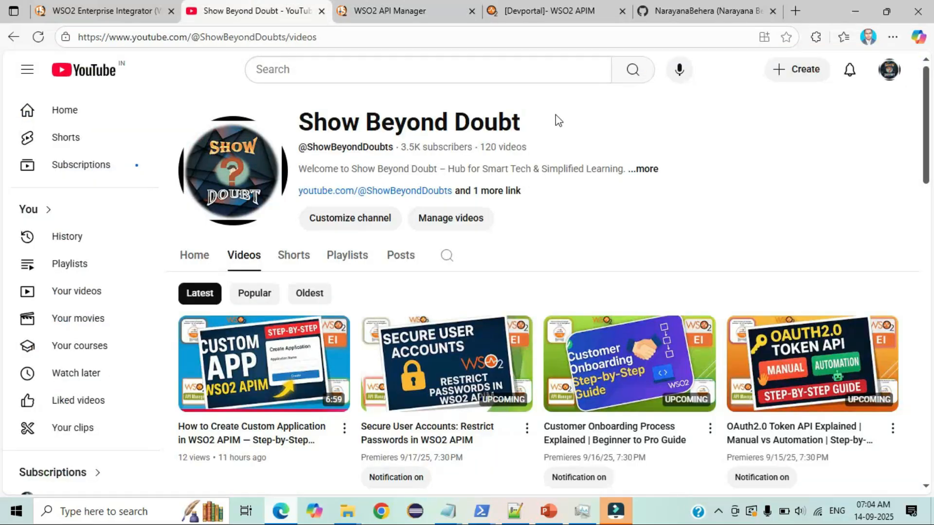
{"action": "left_click_drag", "start_coordinate": [563, 109], "coordinate": [299, 112]}
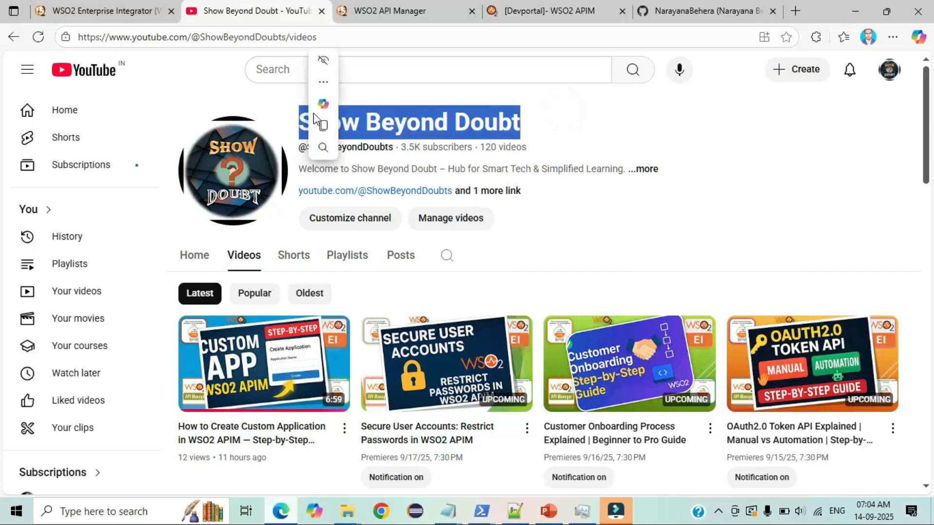
{"action": "left_click", "coordinate": [628, 228]}
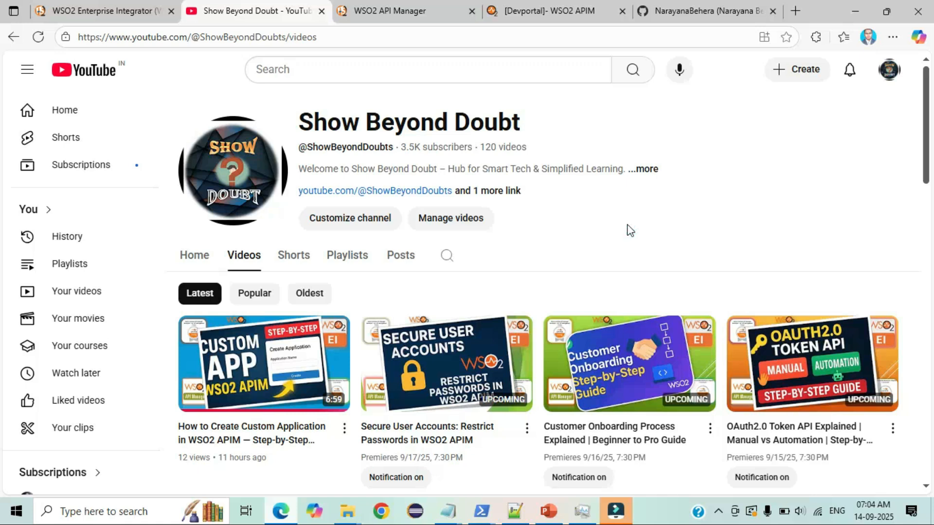